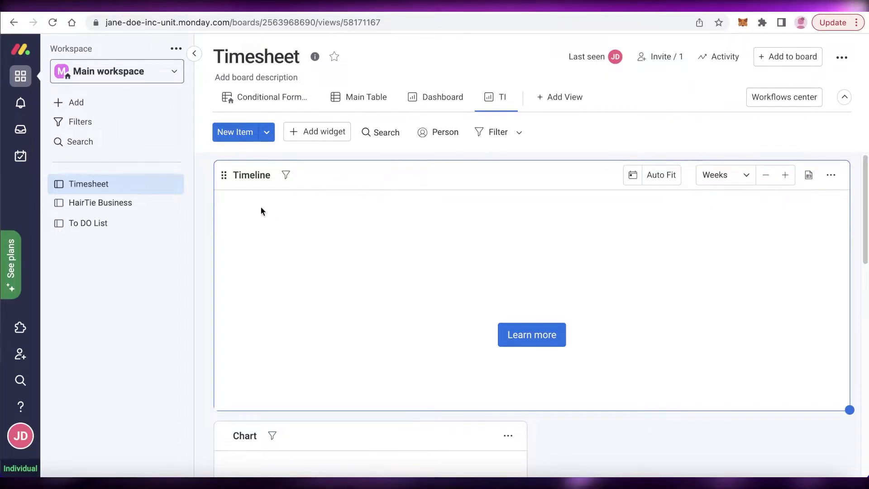
Scroll through the Timesheet board's TI view to inspect its Timeline, Chart and Gantt widgets.
scroll(227, 208, down, 6)
scroll(469, 273, up, 6)
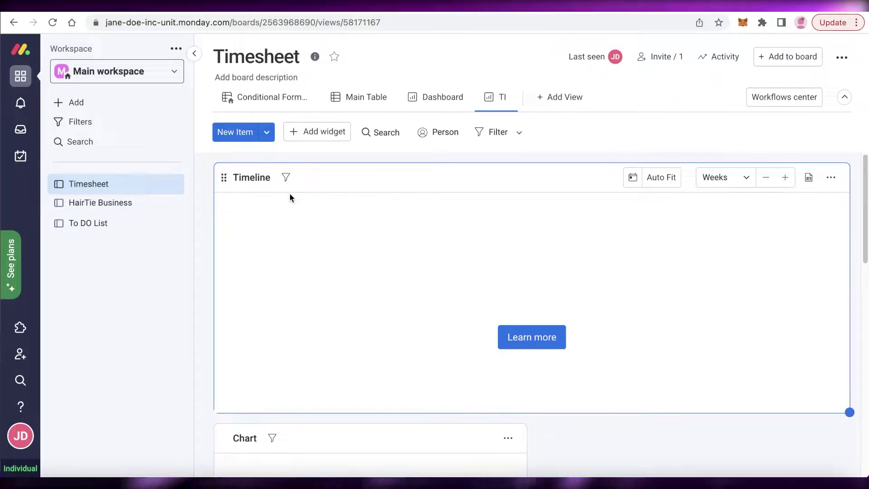
Create a new open workspace named Student Life.
click(110, 74)
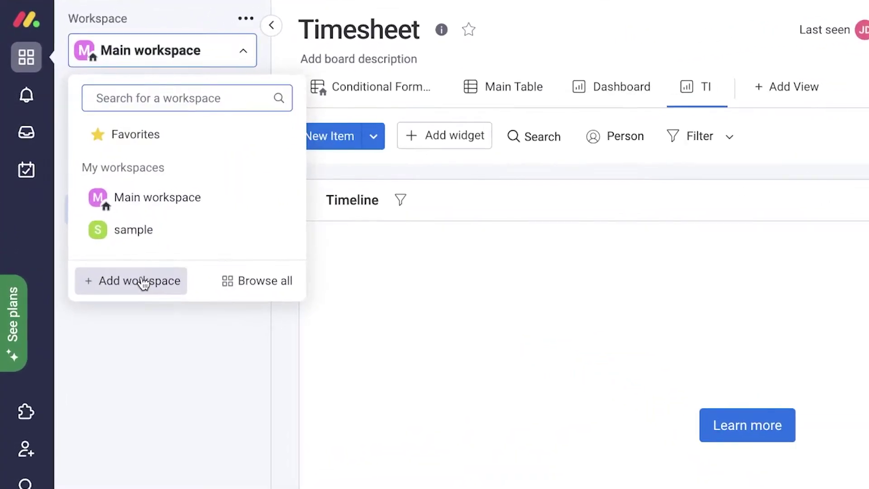
click(123, 260)
key(BackSpace)
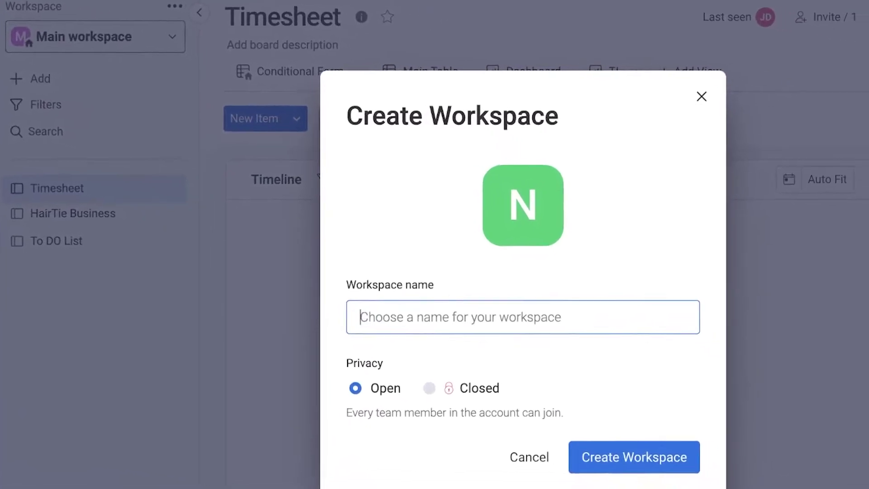
text(Student Life)
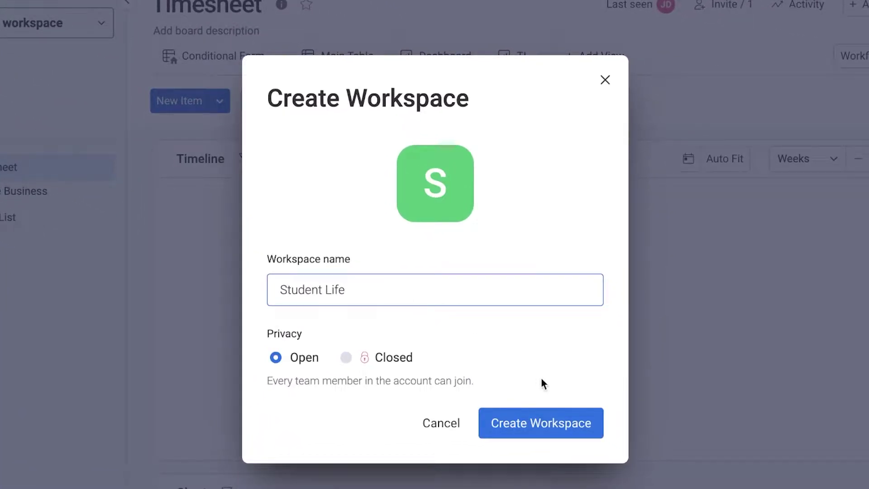
click(534, 426)
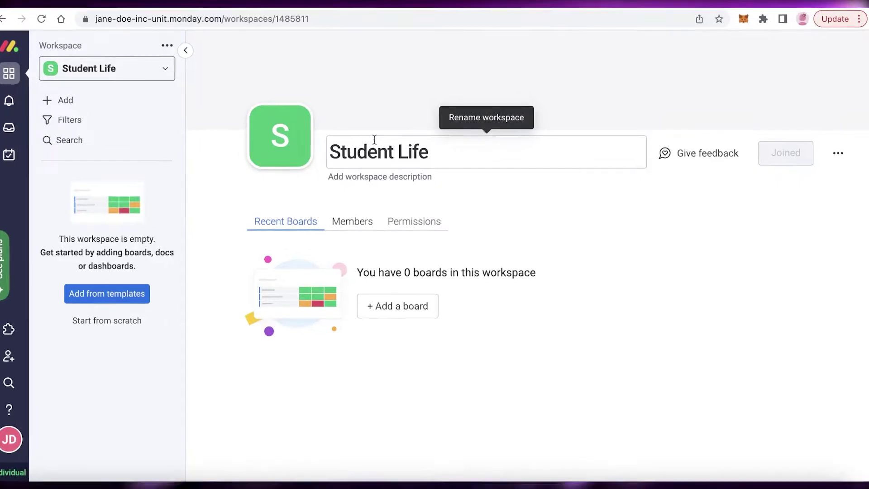
Rename the Student Life workspace to Bowtie.
double_click(375, 140)
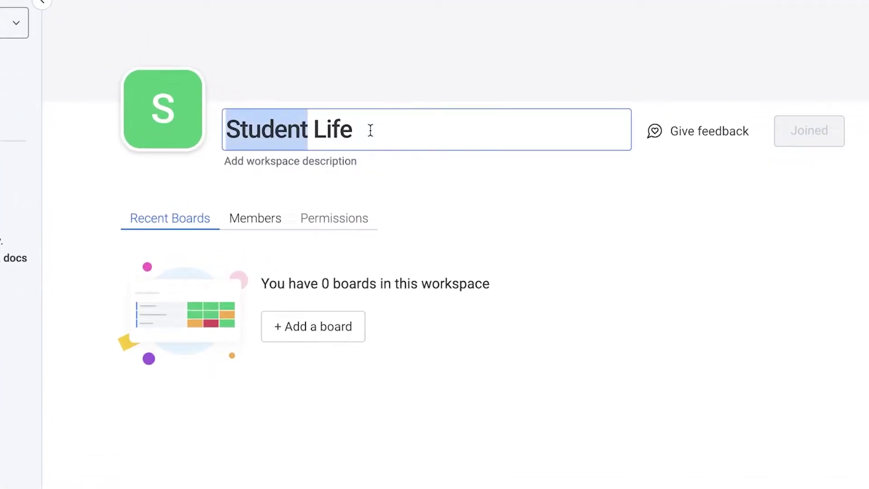
triple_click(370, 131)
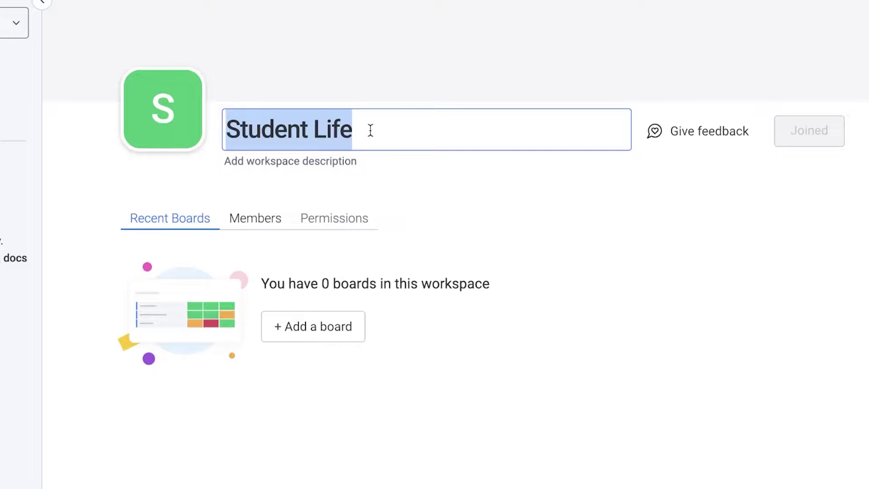
text(Bowtie)
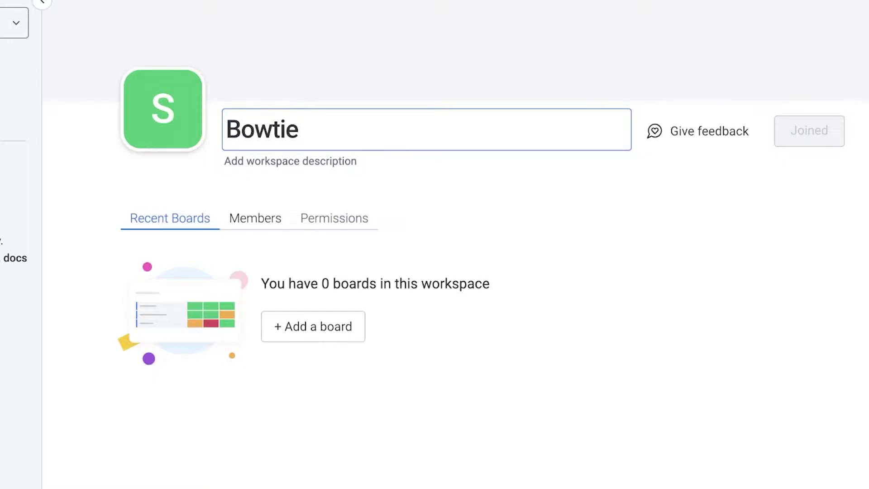
key(Return)
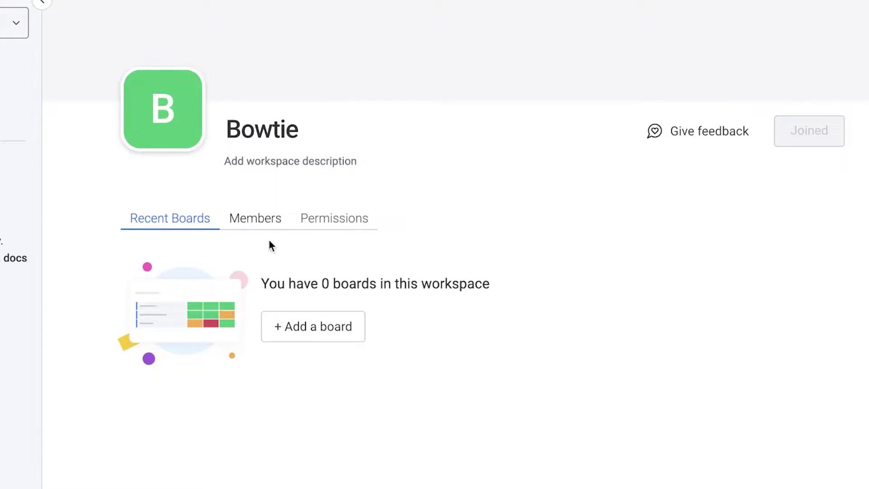
Open the board Template center and browse down to the Software Development templates.
click(277, 327)
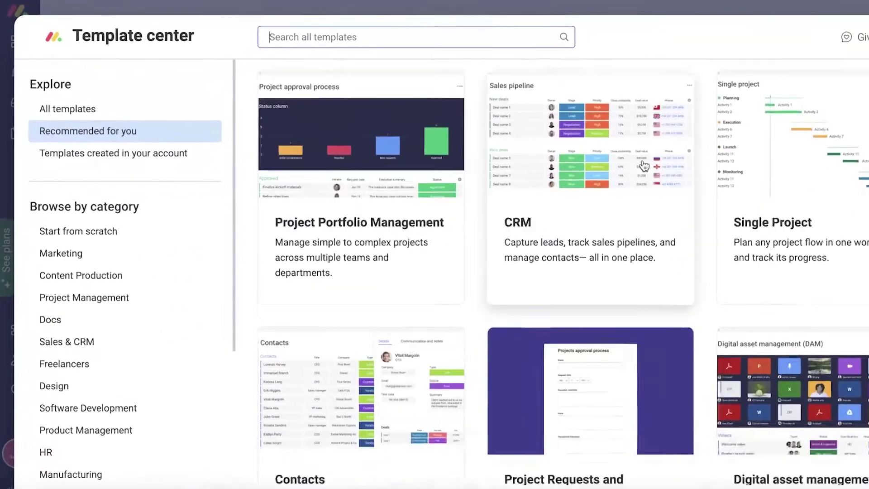
scroll(554, 187, down, 6)
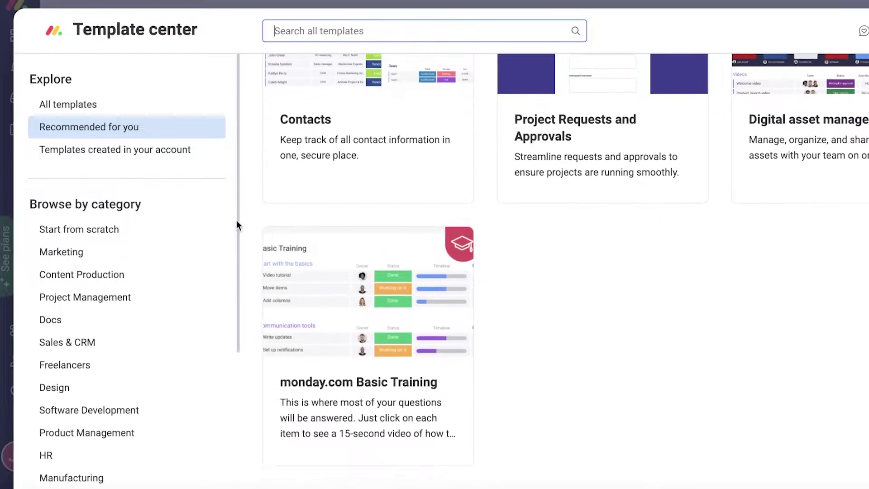
scroll(163, 294, down, 5)
scroll(156, 291, up, 5)
scroll(91, 258, down, 5)
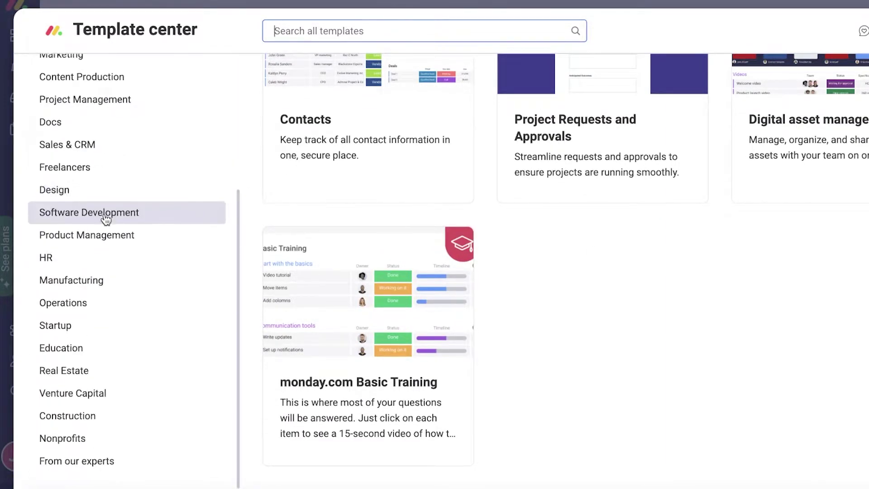
scroll(105, 220, up, 3)
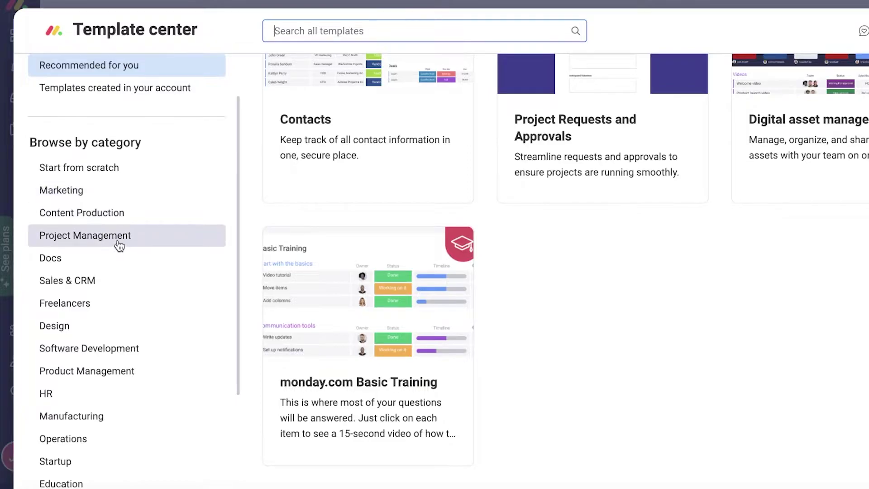
scroll(116, 287, down, 1)
scroll(116, 287, down, 5)
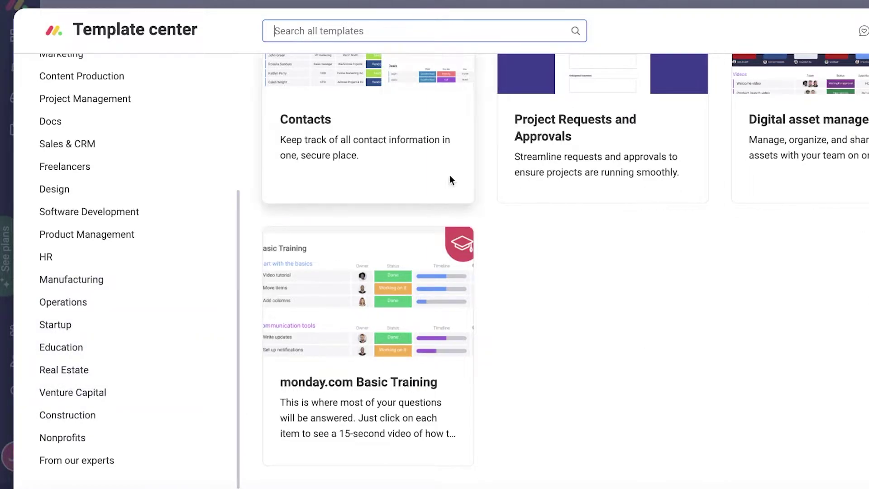
click(38, 217)
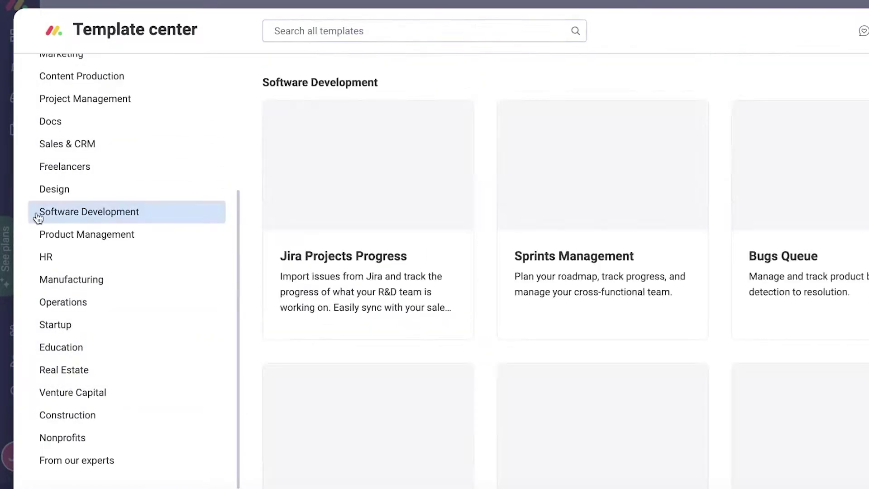
scroll(38, 218, up, 1)
Browse the Sales & CRM, Docs, Project Management, Manufacturing, HR and Startup categories, ending on Start from scratch.
click(171, 184)
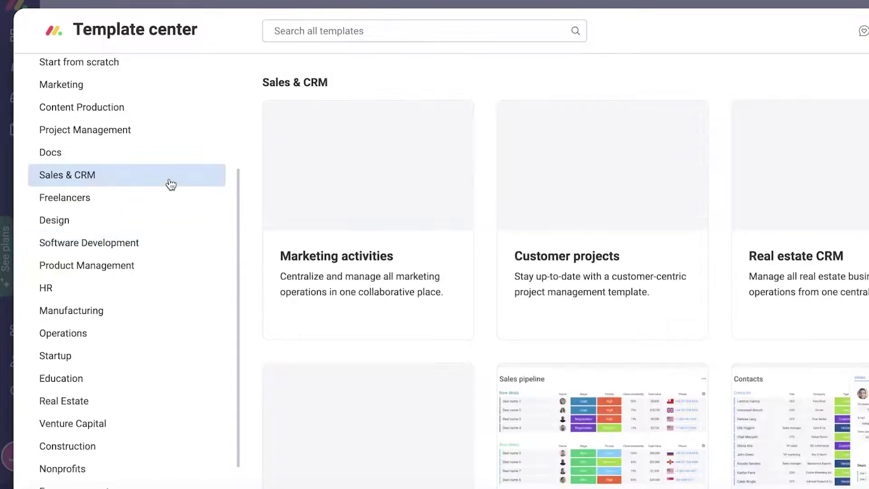
click(171, 156)
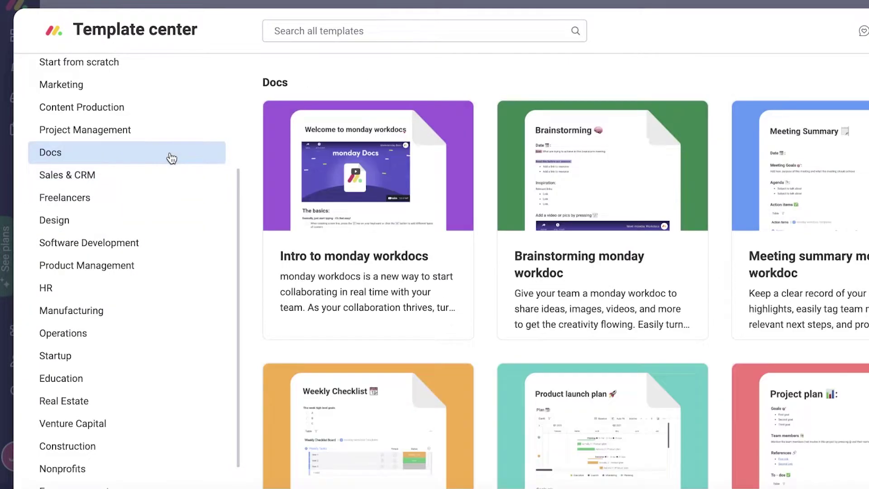
click(128, 131)
scroll(151, 179, up, 4)
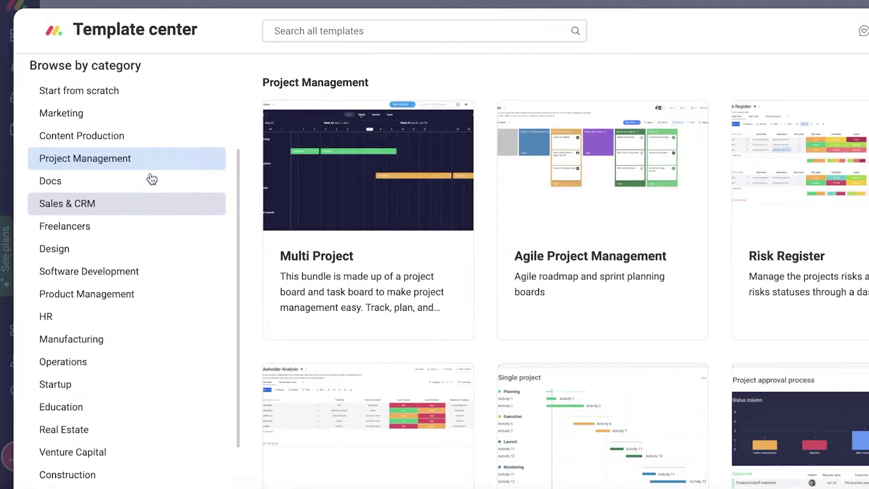
scroll(93, 272, down, 5)
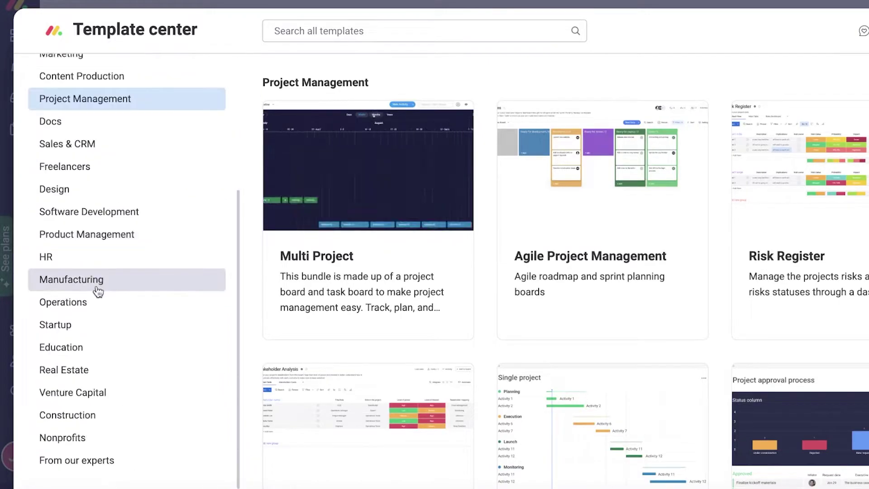
click(97, 290)
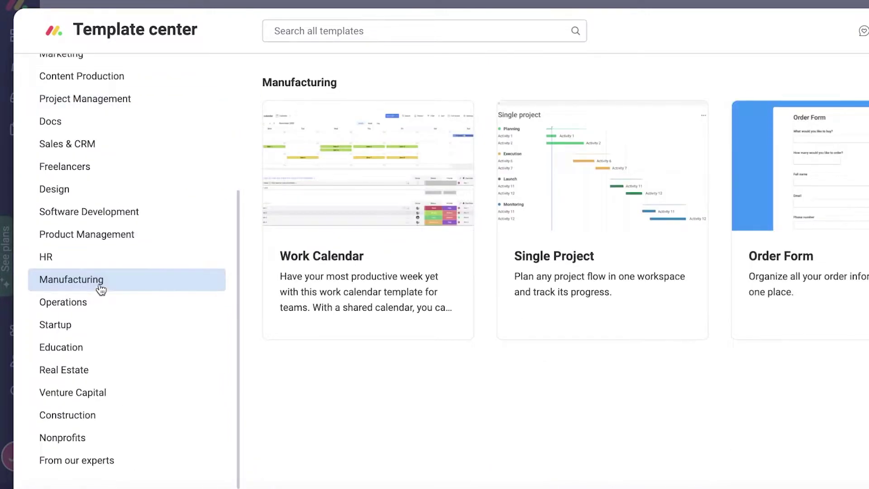
click(112, 267)
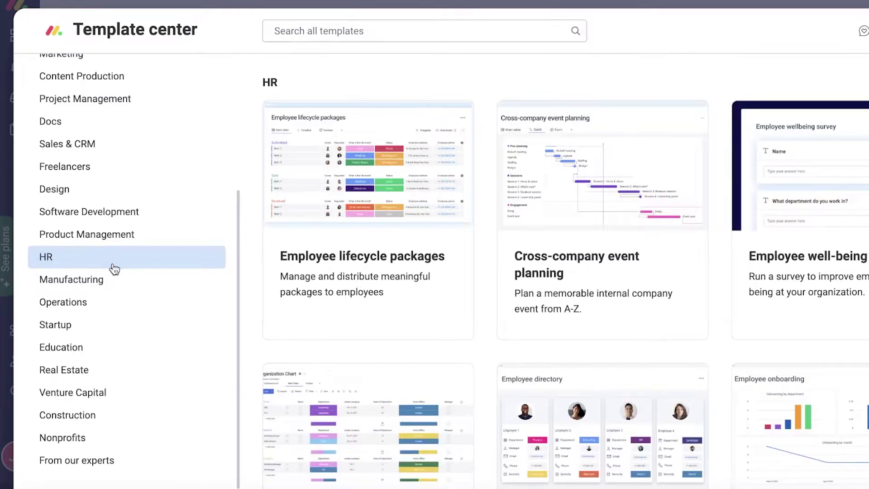
click(91, 331)
scroll(87, 127, up, 5)
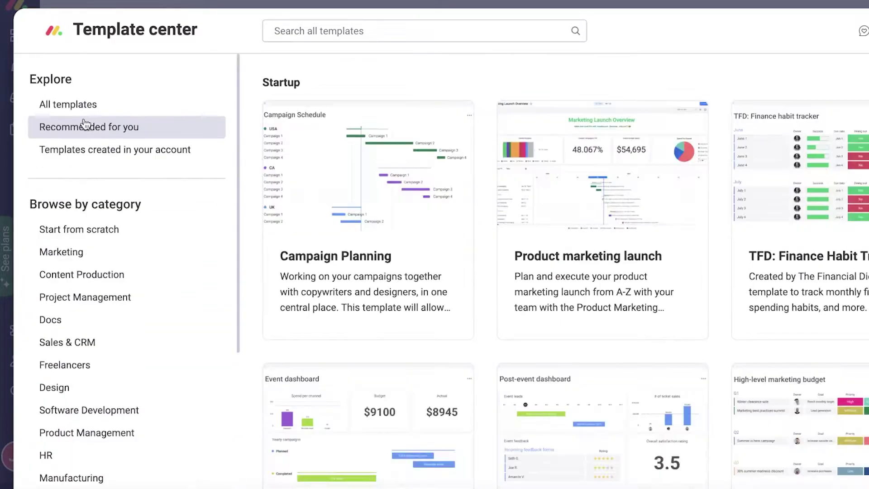
click(93, 109)
click(97, 230)
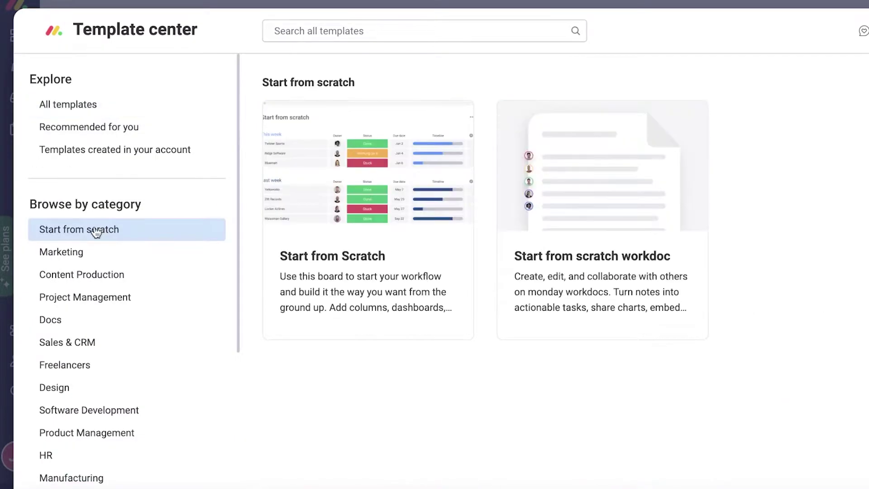
Use the Start from Scratch board template and retitle the new board R&D.
click(301, 168)
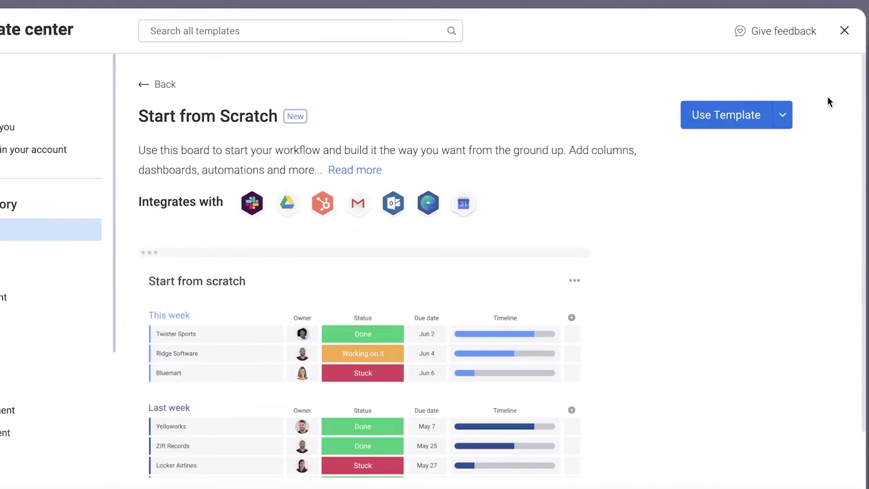
click(738, 116)
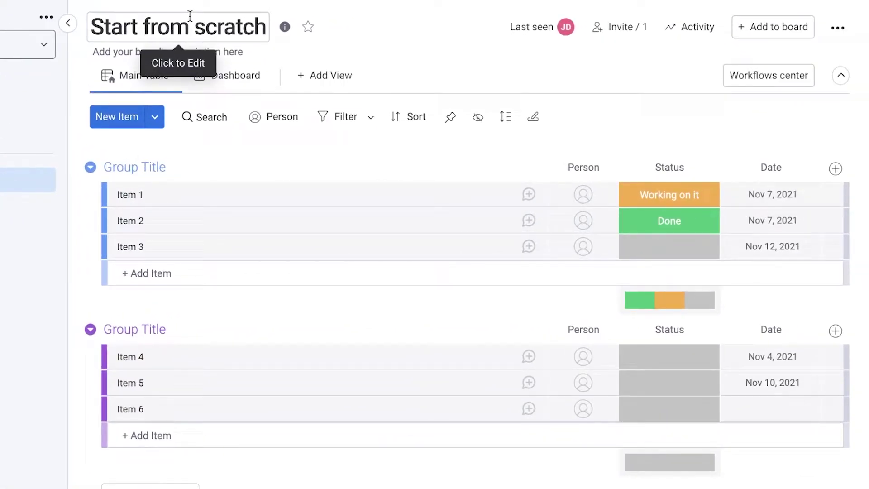
click(190, 16)
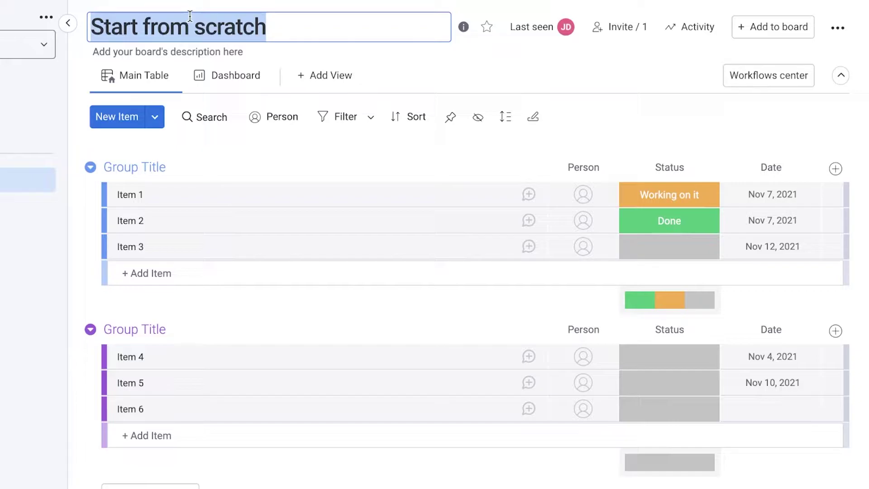
text(R&D)
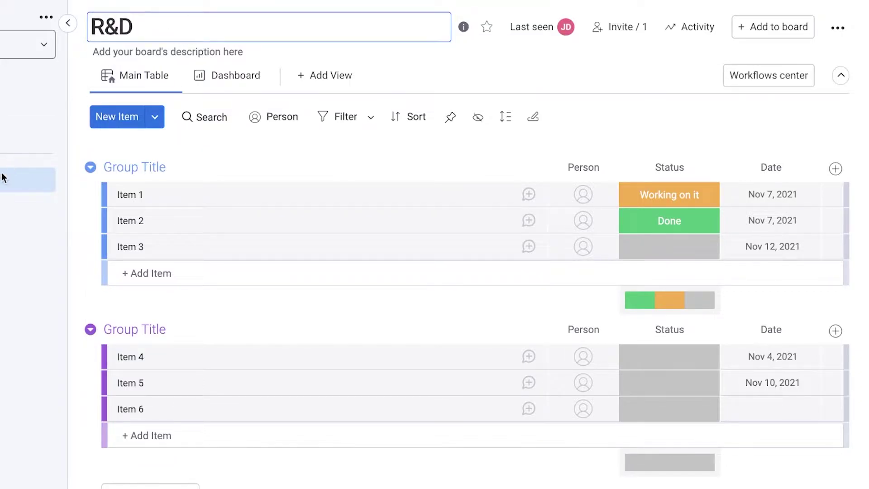
key(Return)
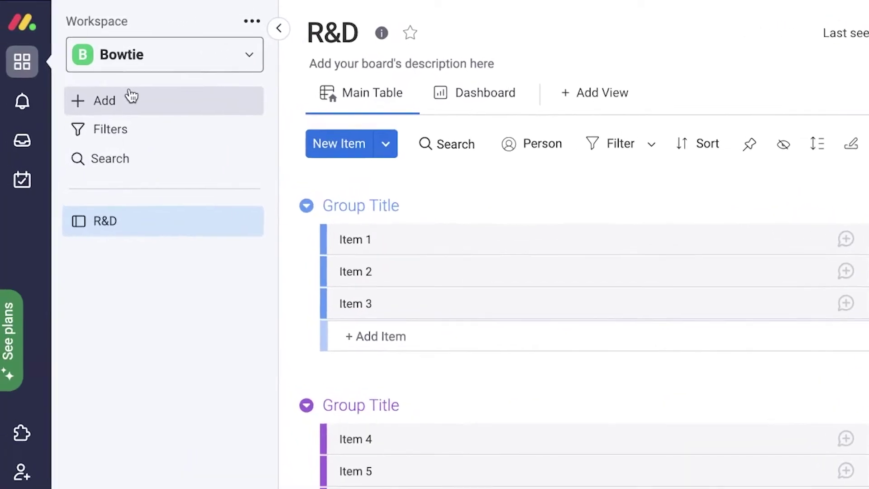
Set up a new board called Product Development with Main privacy, managing Tasks.
click(130, 97)
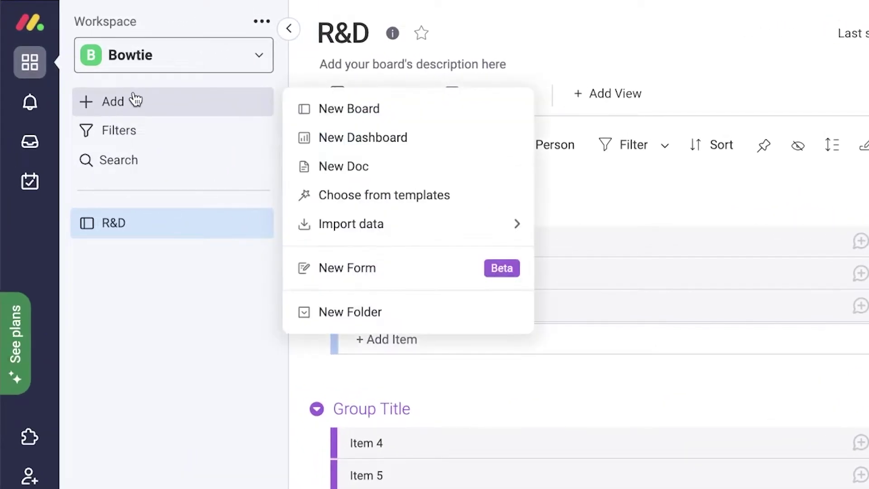
click(313, 108)
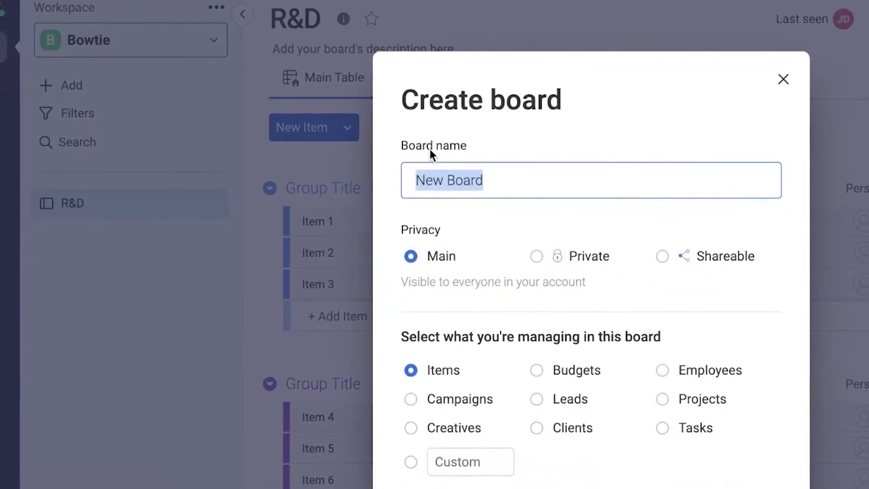
key(BackSpace)
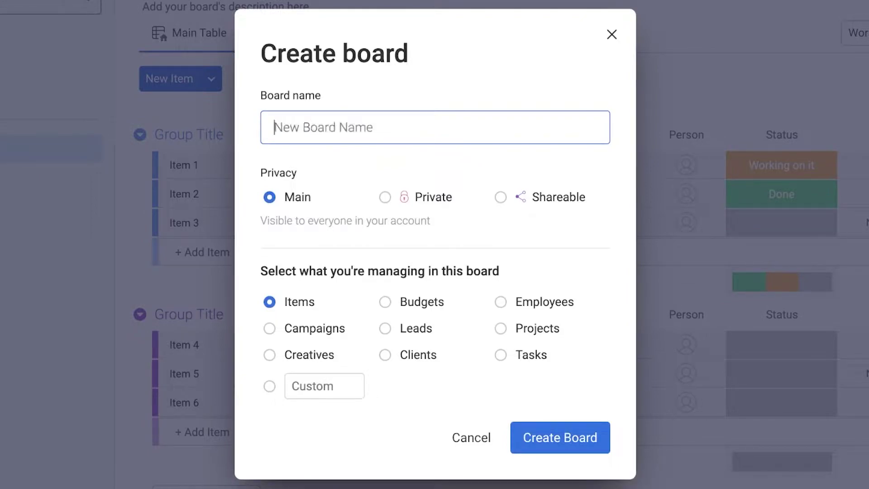
text(M)
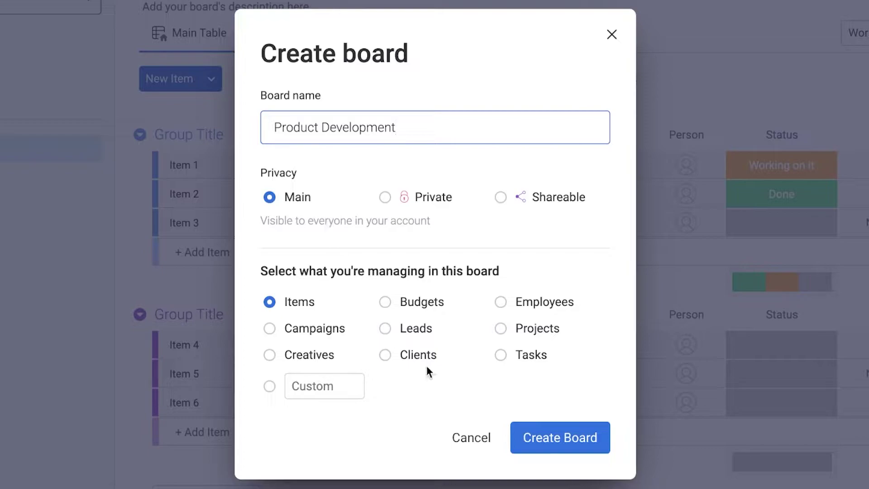
click(500, 356)
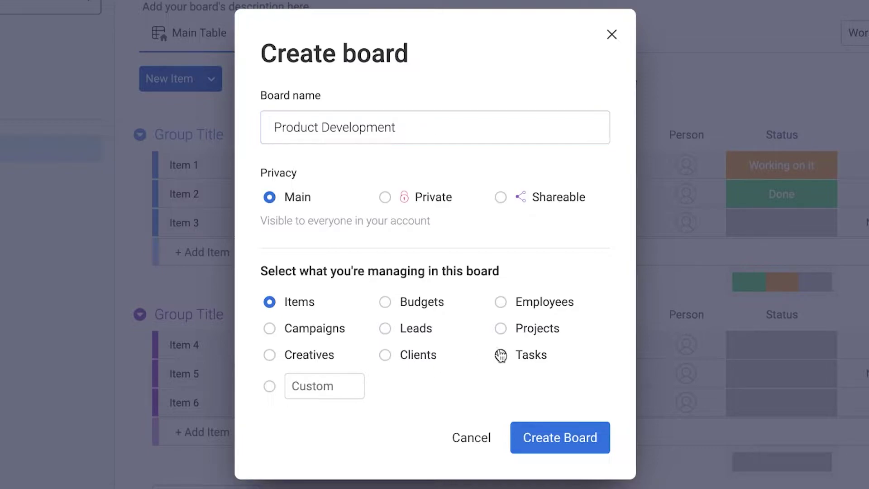
click(518, 308)
Create the Product Development board, then rename R&D's groups to Research Ideas and In Progress.
click(556, 436)
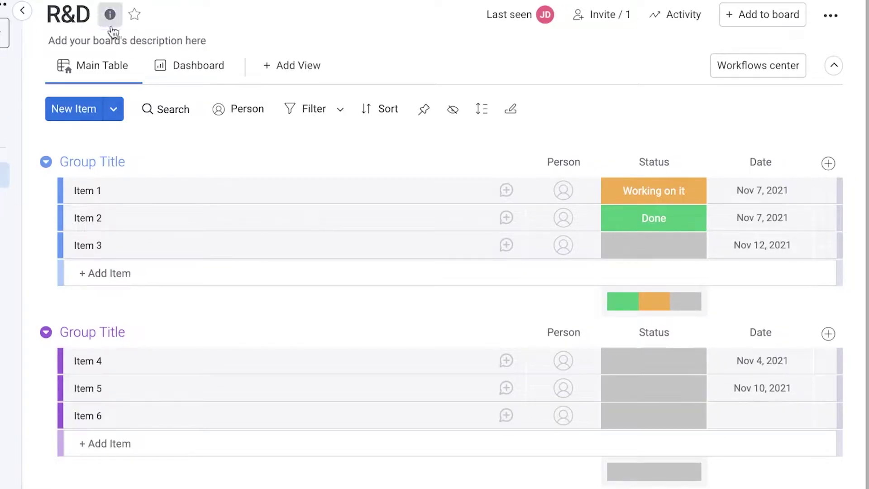
double_click(101, 163)
triple_click(101, 163)
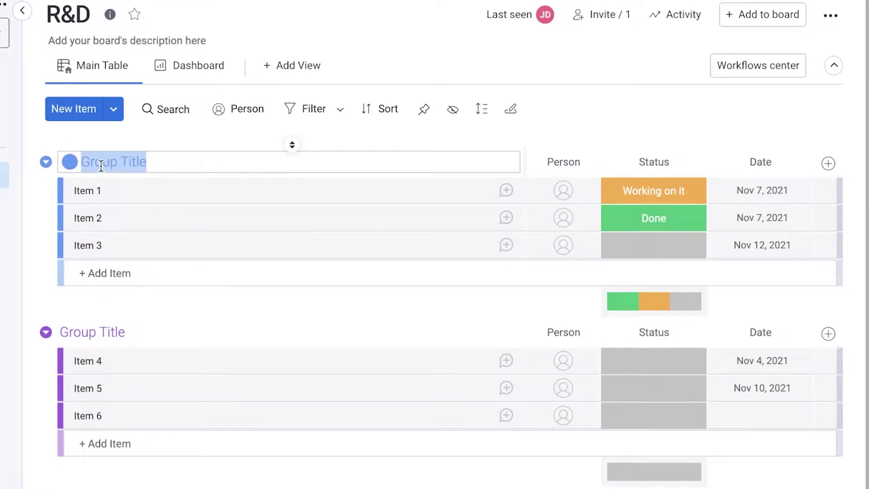
text(Res)
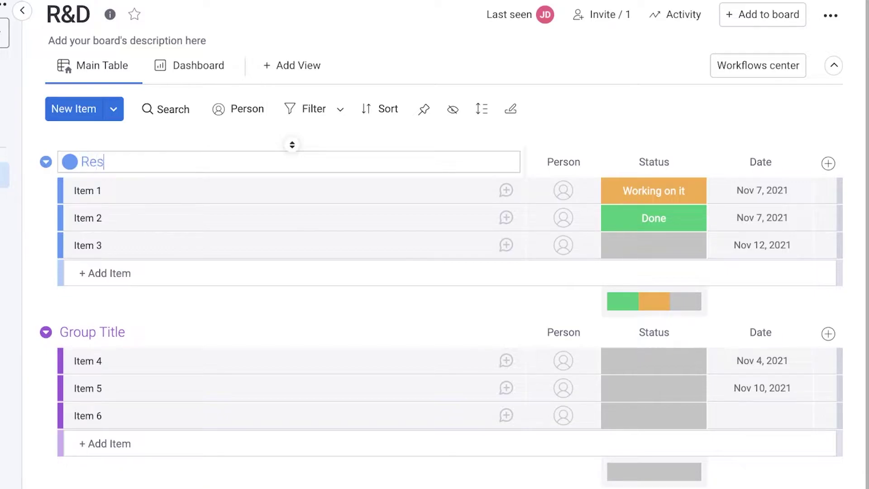
text(earch Ideas)
click(113, 338)
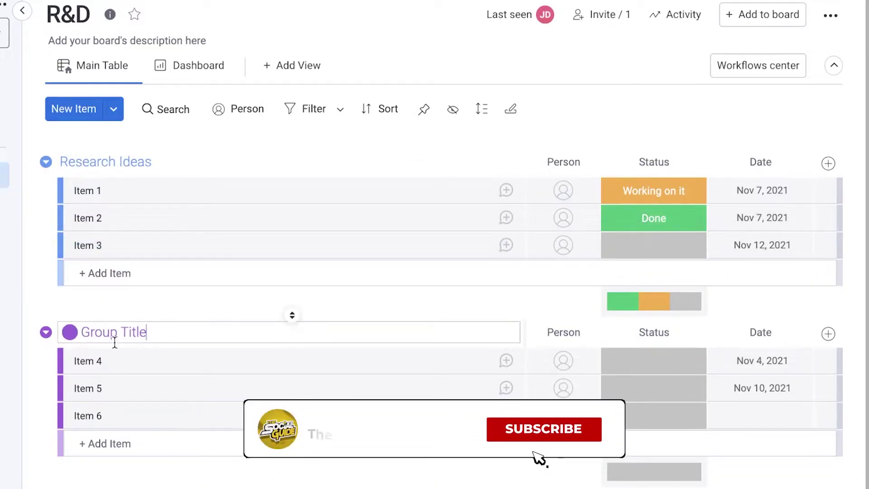
triple_click(113, 337)
text(S)
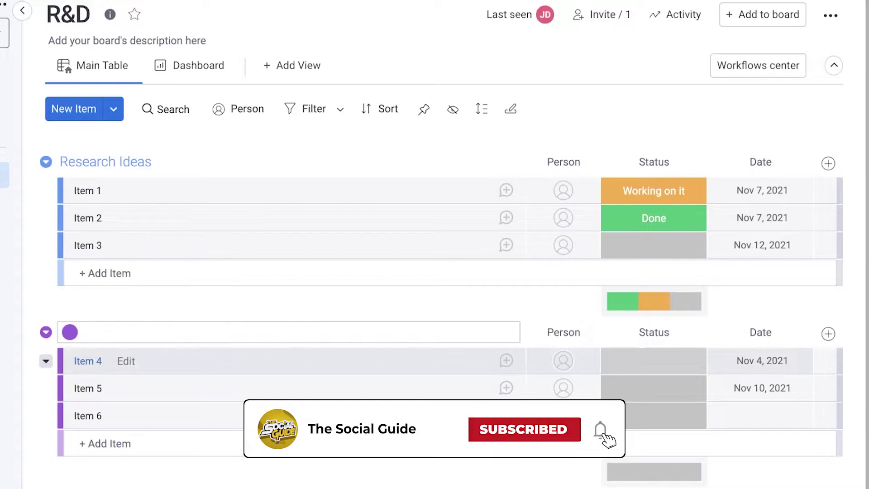
text(n Progre)
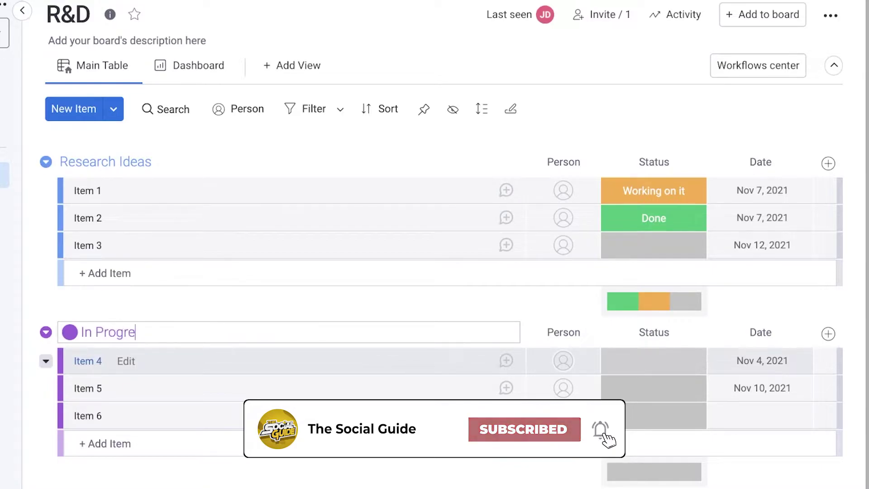
text(ss)
key(Return)
Add two new groups to R&D named Sucessful R and Failed Idea.
scroll(103, 355, down, 2)
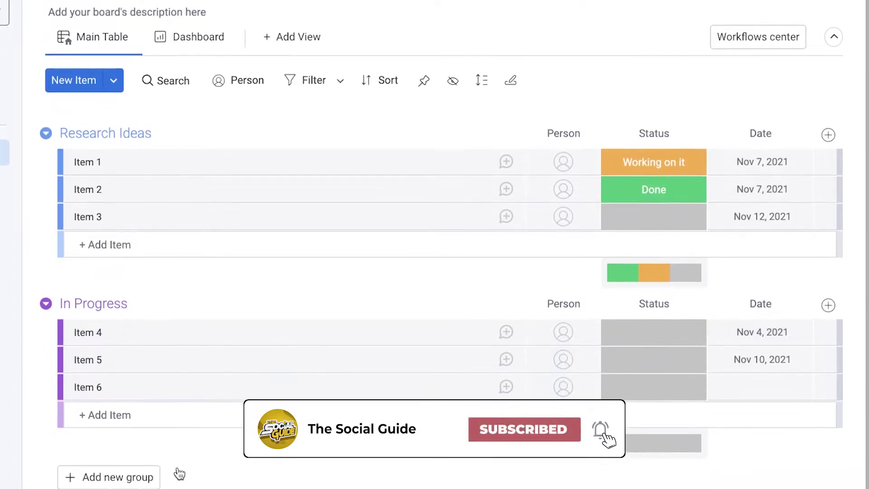
click(94, 452)
click(128, 451)
key(ctrl+a)
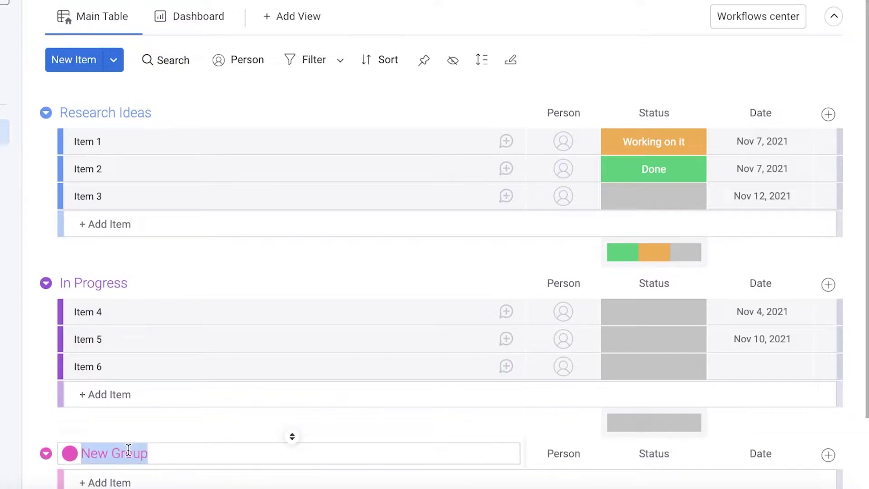
text(Finishe)
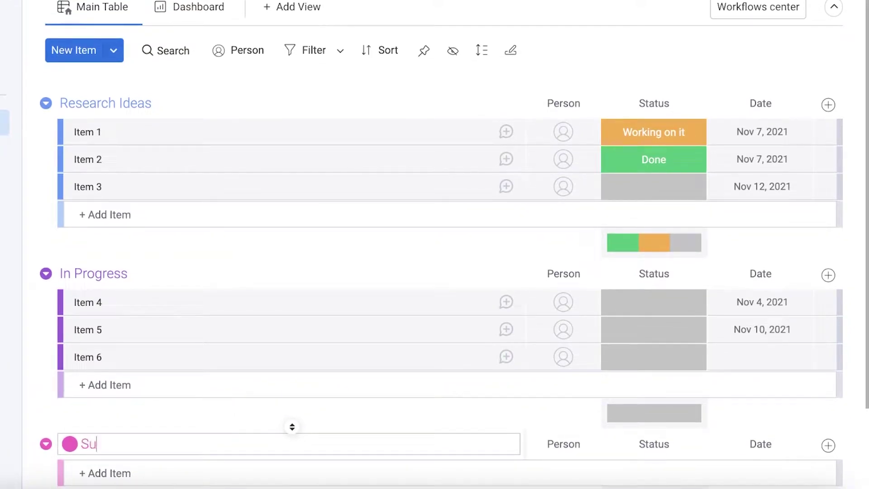
text(ssful R)
key(Return)
scroll(49, 410, down, 4)
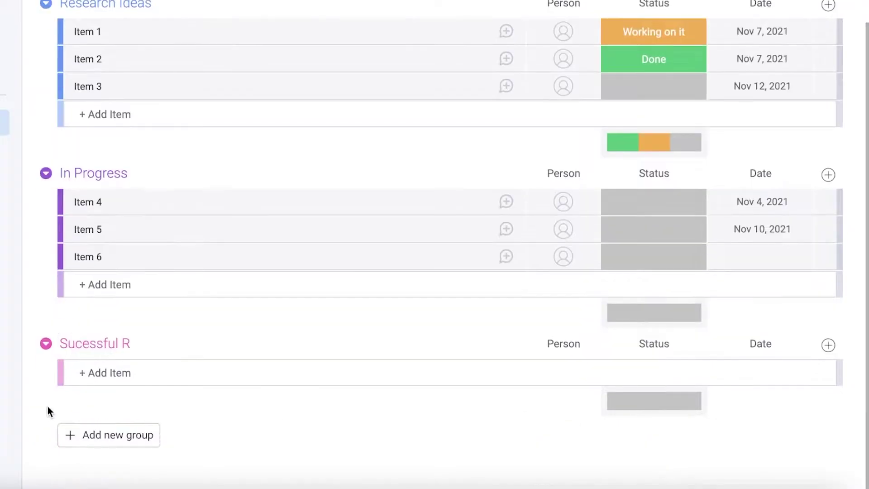
click(74, 435)
click(118, 428)
text(Fail)
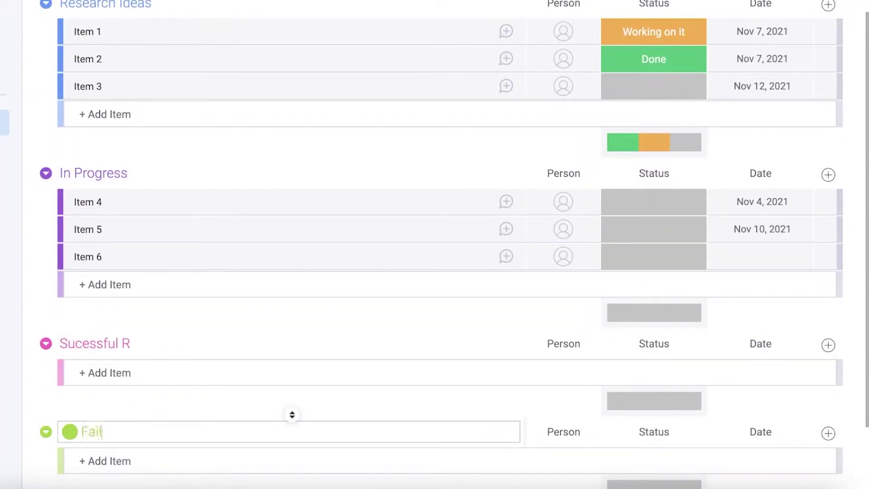
text(ed Idea)
key(Return)
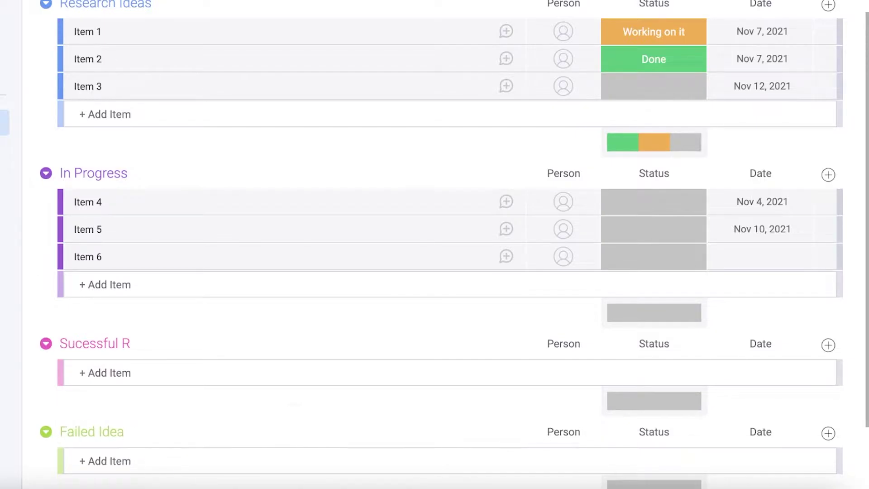
scroll(80, 141, up, 3)
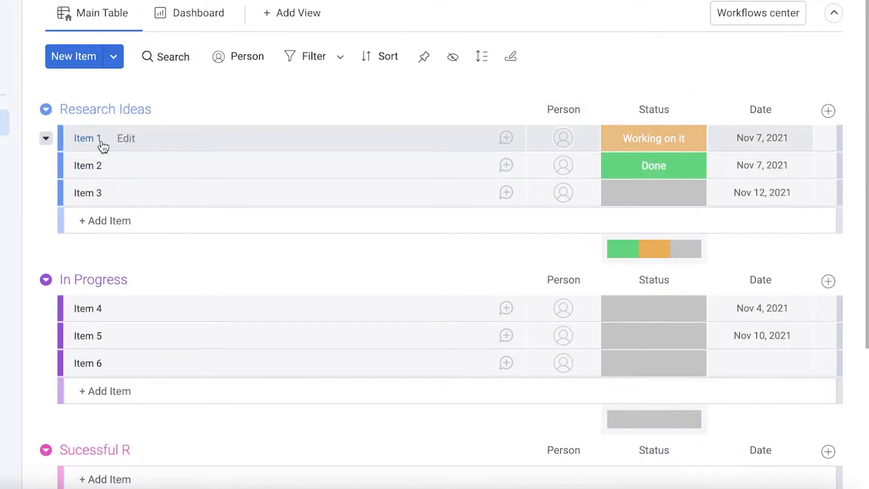
Rename Item 1 to 'self tieing bow' and show its Person cell's assignee list.
click(97, 140)
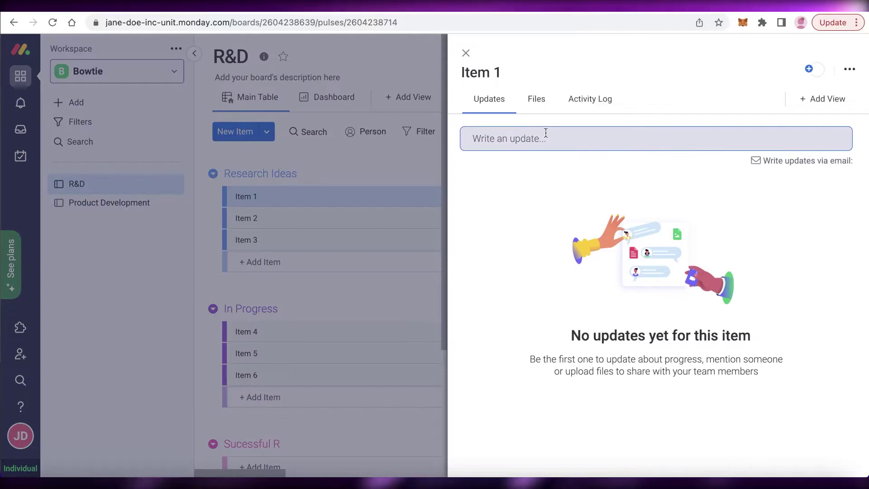
click(476, 74)
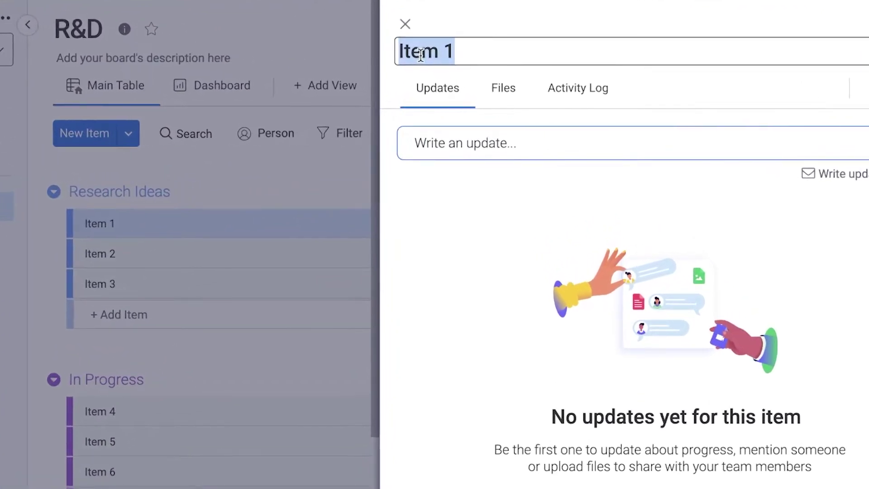
text(self tieing)
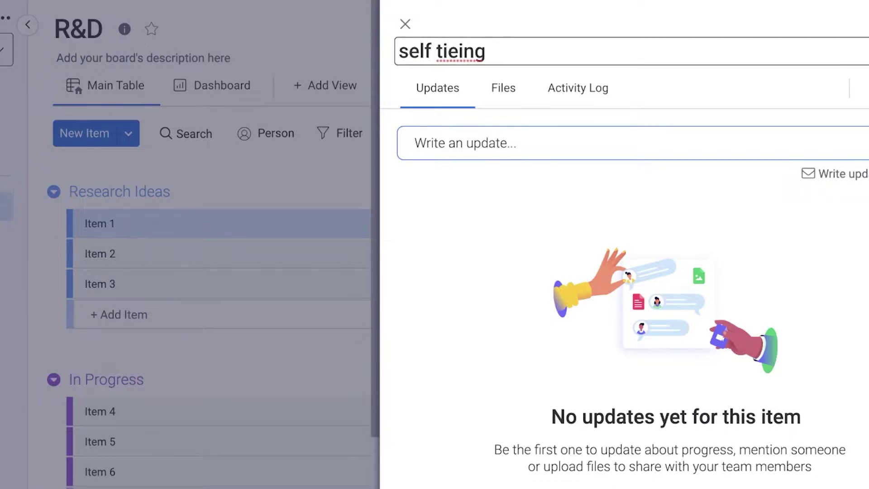
key(Return)
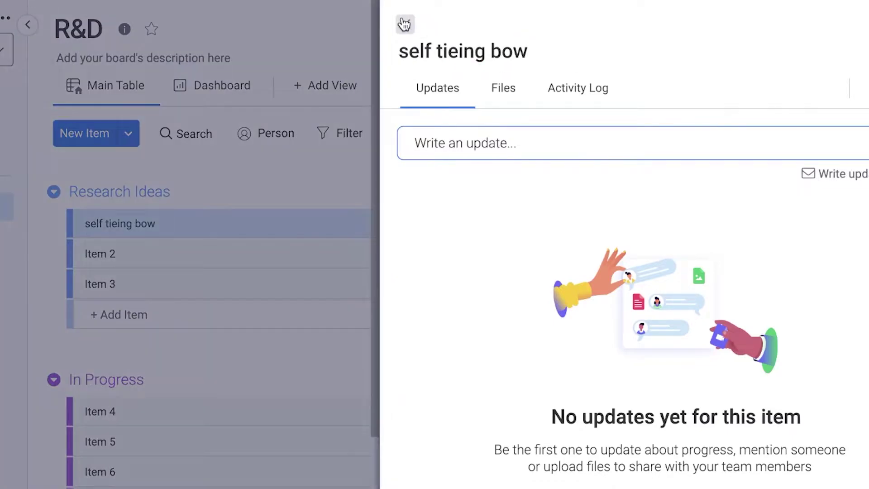
click(405, 24)
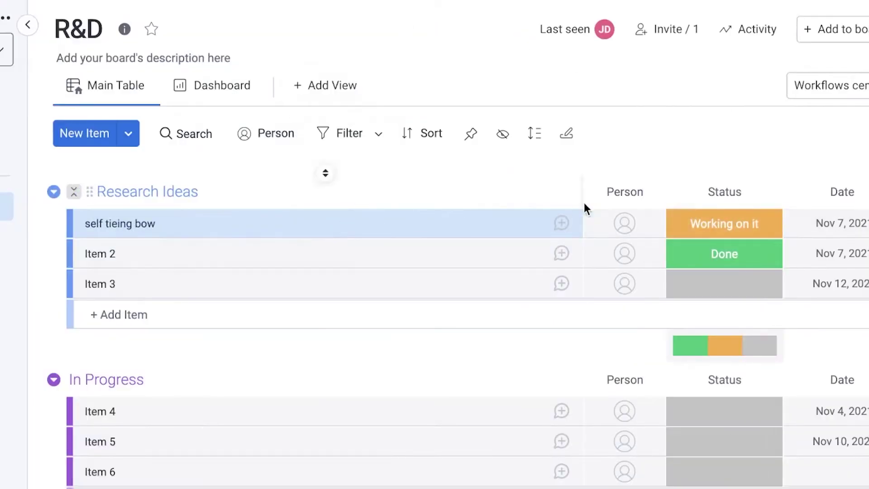
click(622, 225)
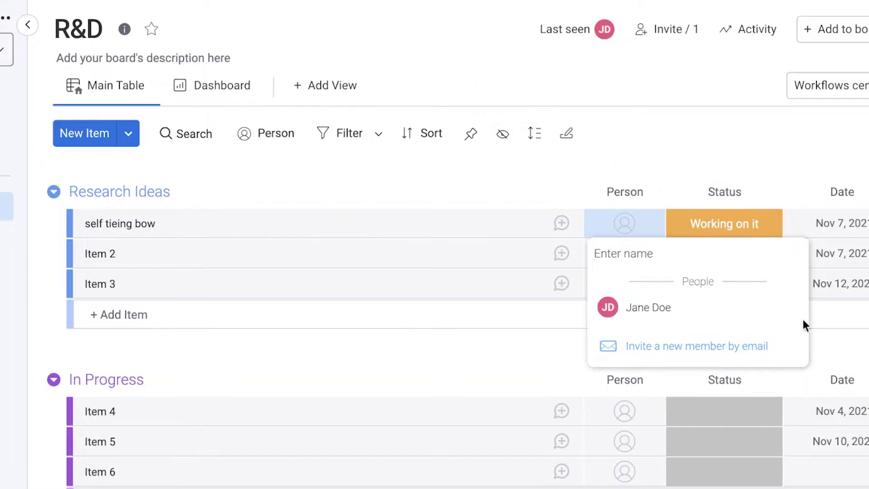
Dismiss the people list and delete the Status column from the R&D board.
click(735, 149)
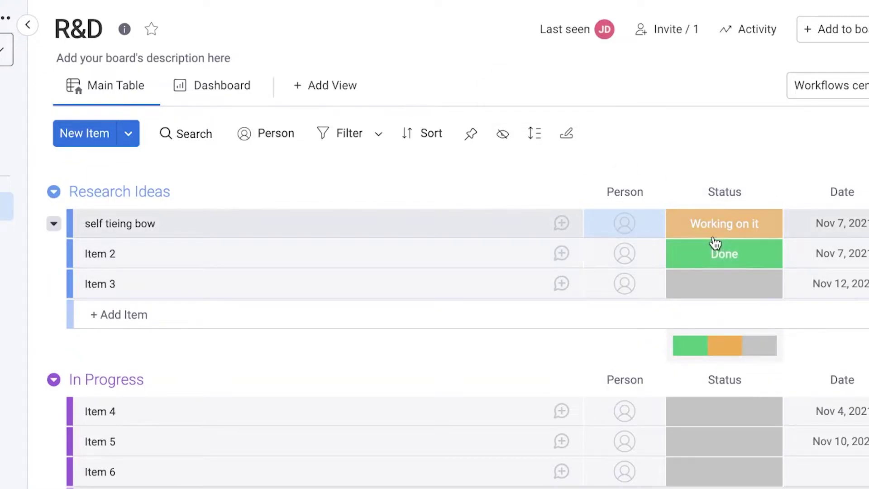
click(772, 192)
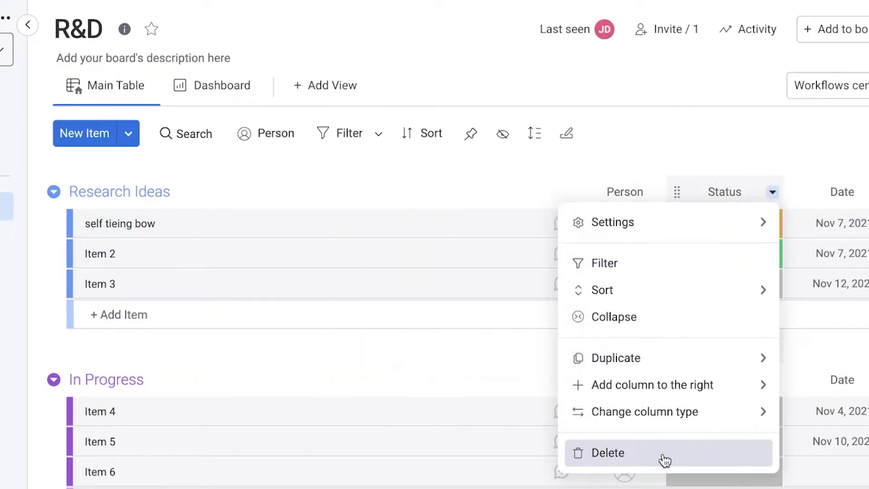
mouse_move(751, 222)
click(694, 452)
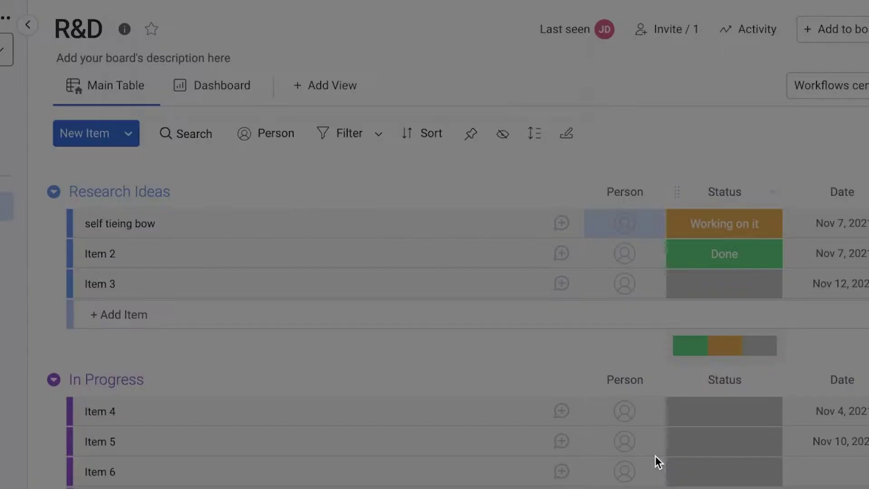
click(558, 130)
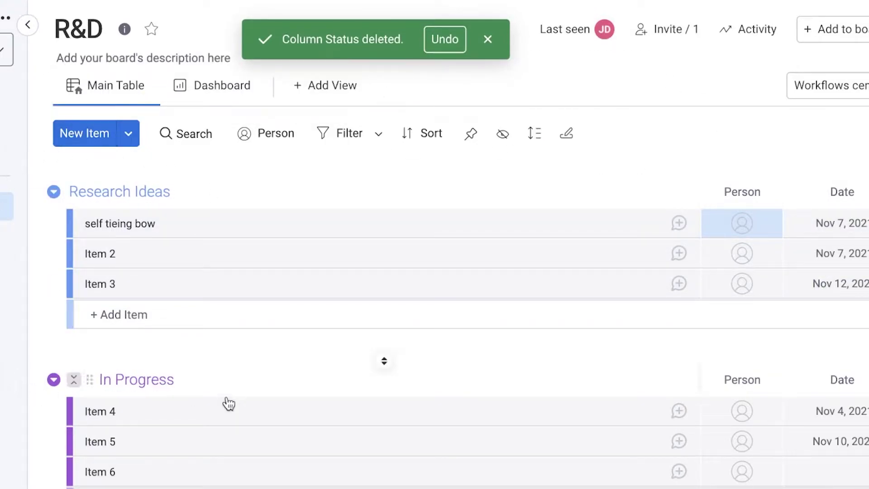
scroll(229, 403, down, 5)
scroll(346, 374, up, 5)
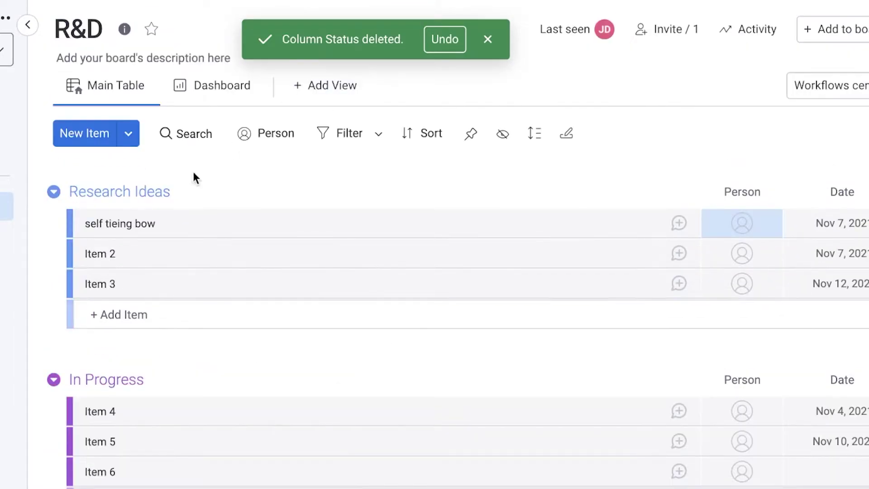
scroll(195, 177, down, 4)
scroll(377, 260, up, 4)
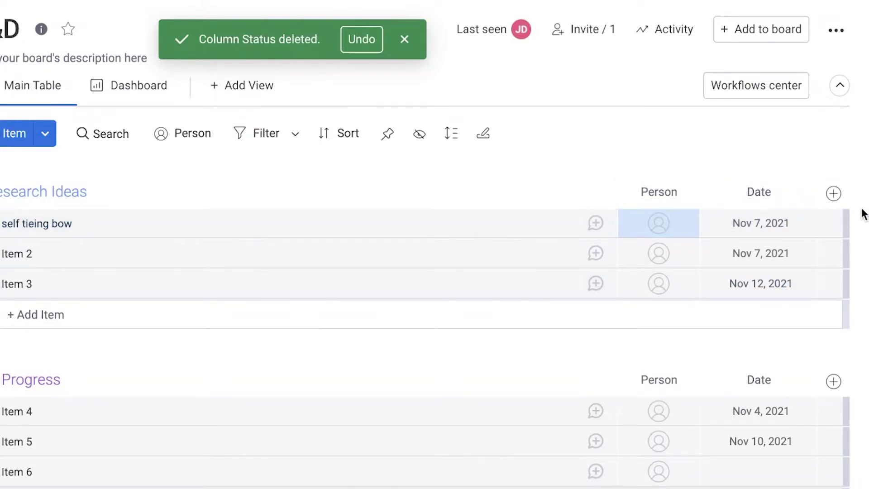
Add a Subitems column and create one subitem under self tieing bow.
click(834, 194)
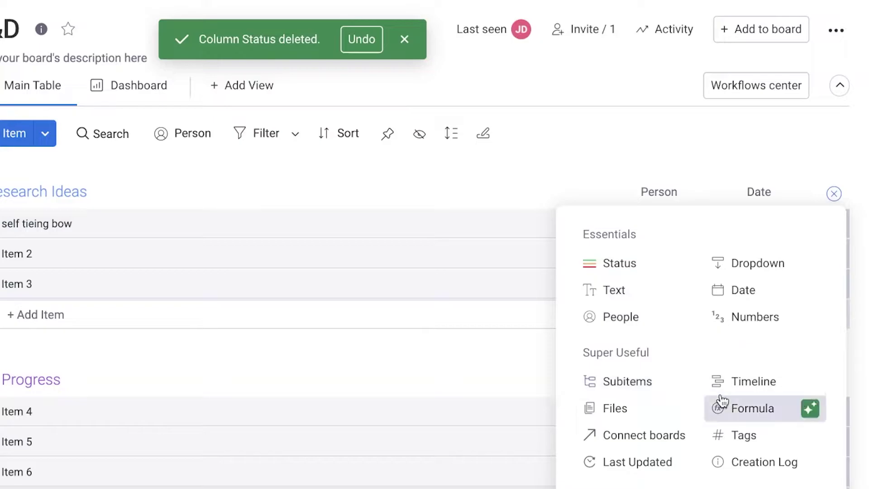
click(588, 380)
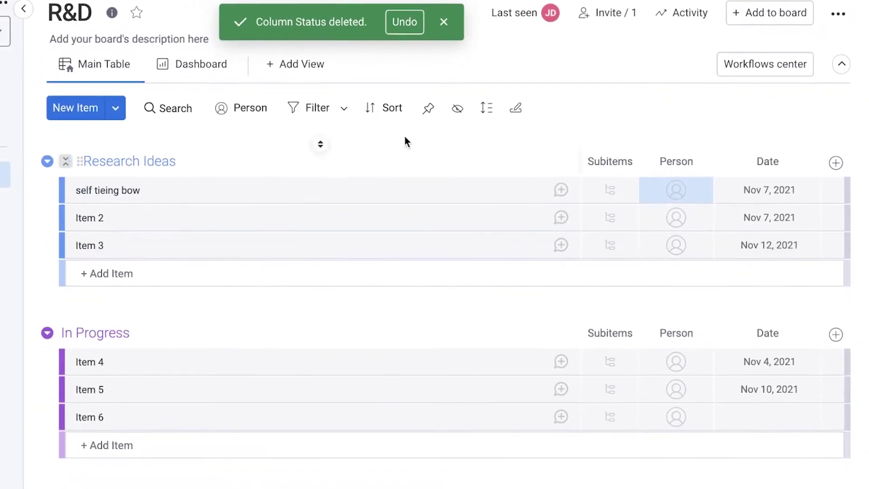
click(609, 193)
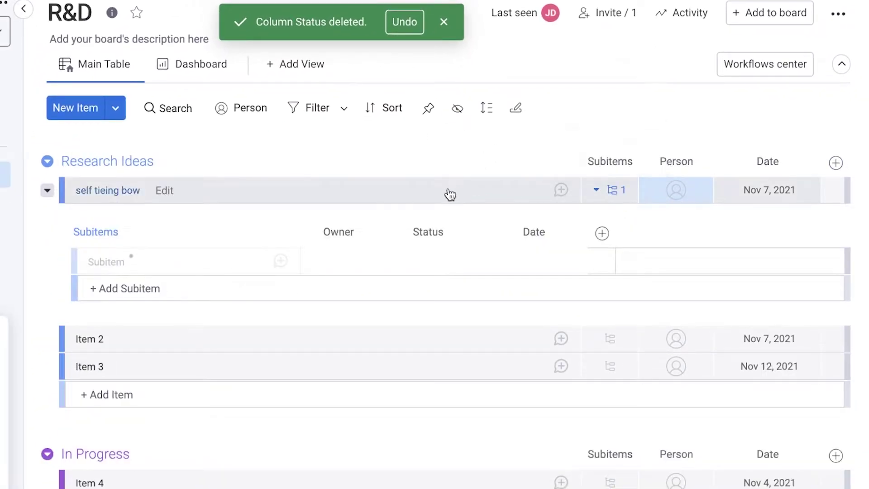
key(Return)
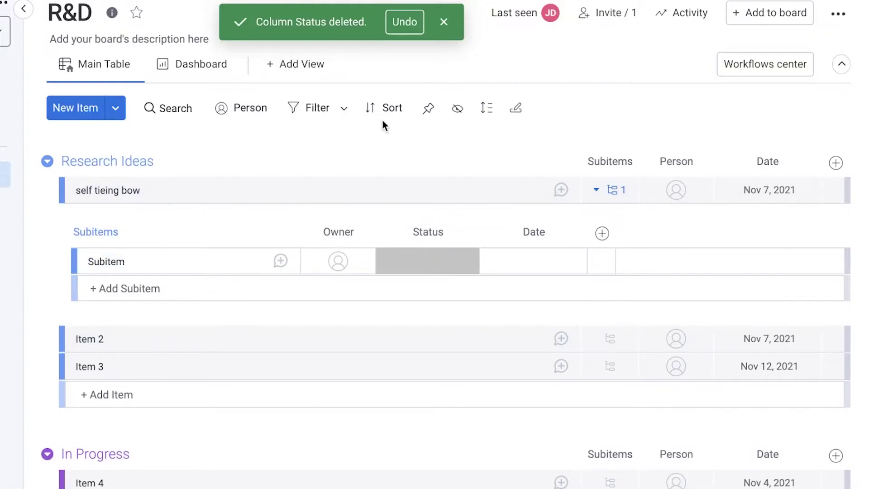
scroll(195, 240, down, 2)
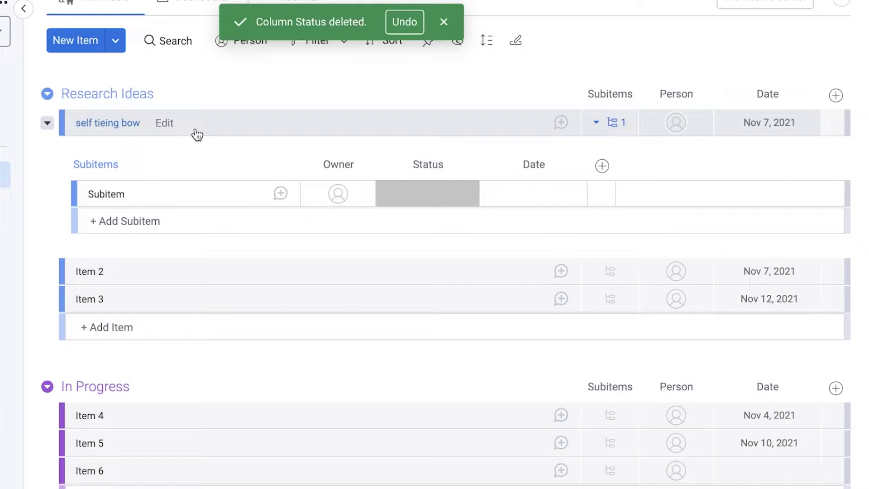
click(82, 198)
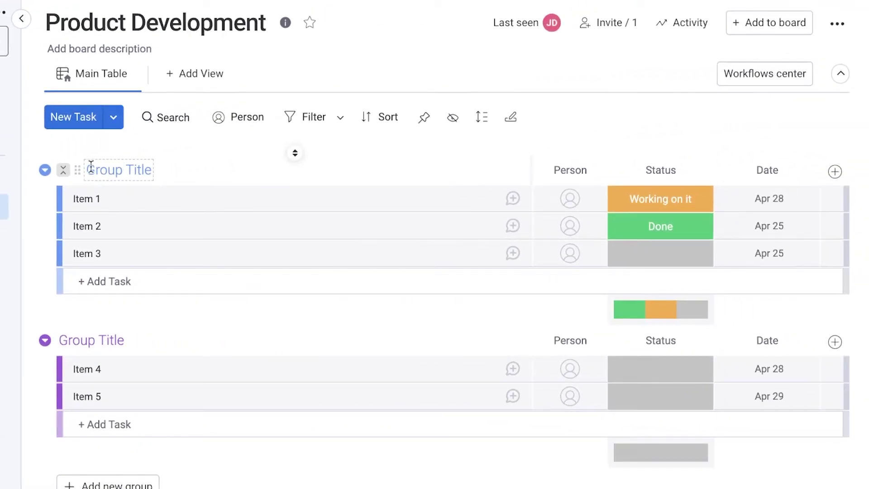
Retitle Product Development's first group 'In review Products' and the second 'approved'.
click(91, 167)
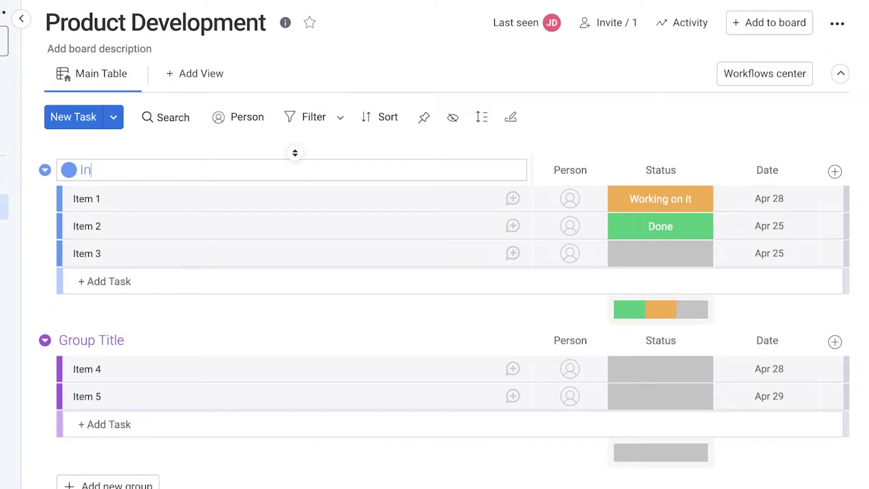
text(In review Products)
double_click(89, 335)
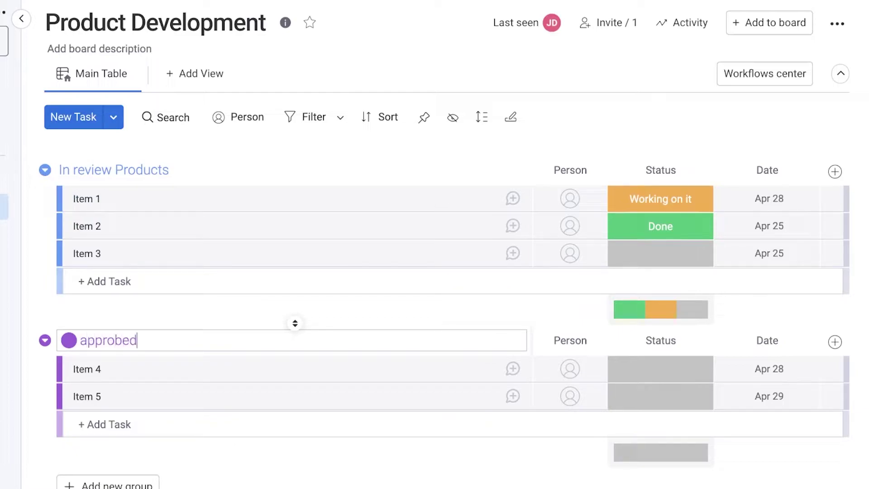
key(Return)
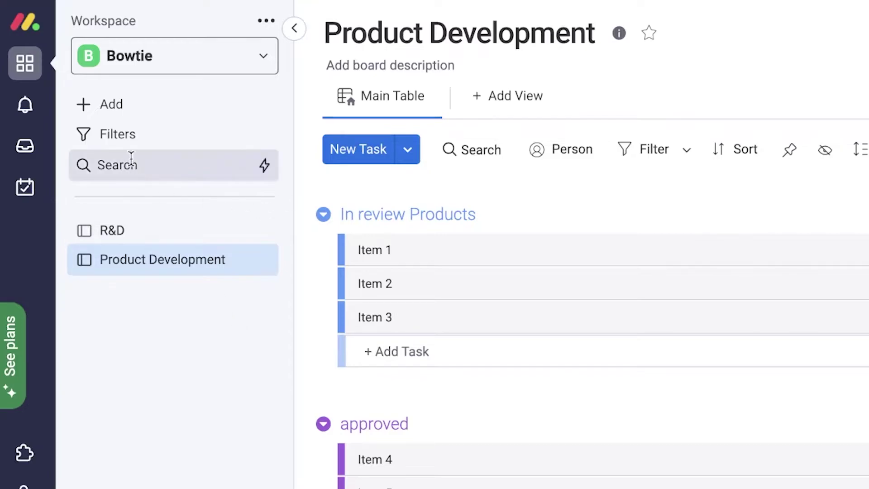
Create a new board named 'Budgeting' in Bowtie, set up for managing Budgets.
click(117, 106)
click(354, 112)
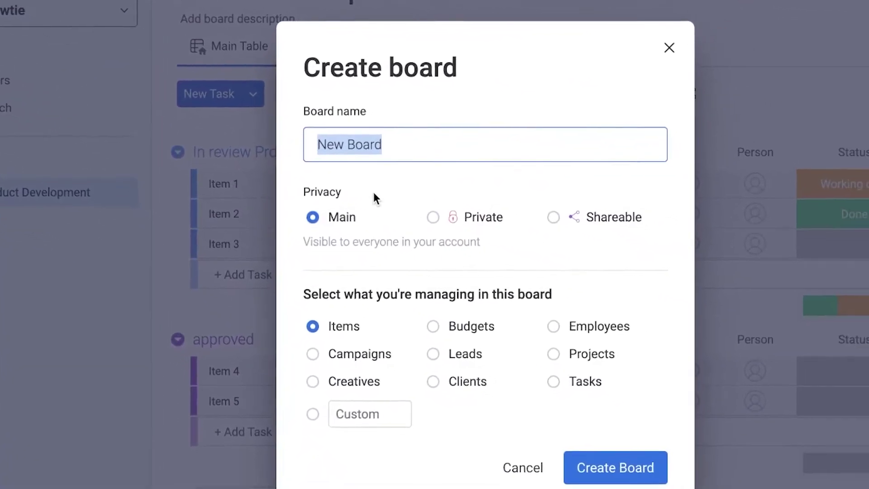
key(BackSpace)
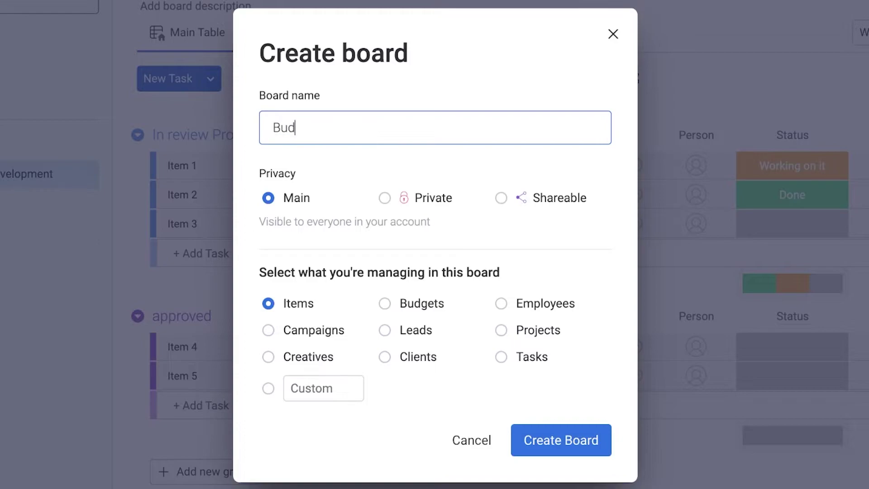
click(415, 303)
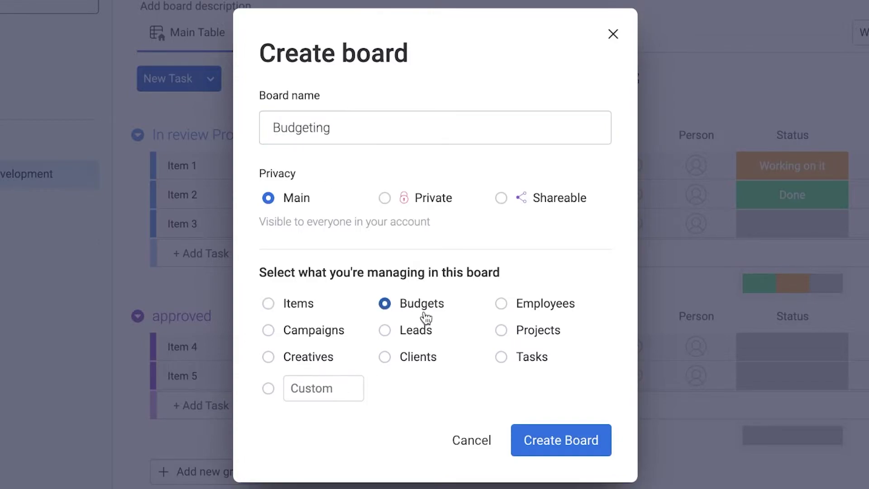
click(597, 449)
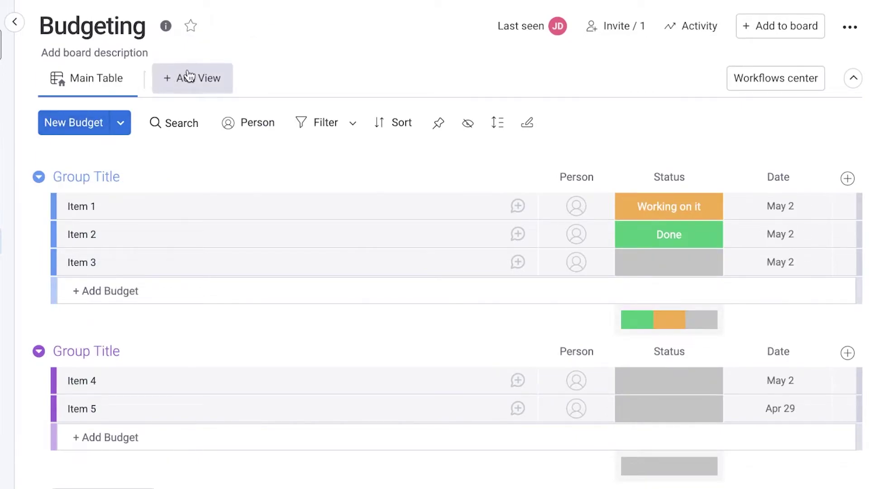
Browse the Marketplace apps offered as views in the Views Center, then close it.
click(187, 78)
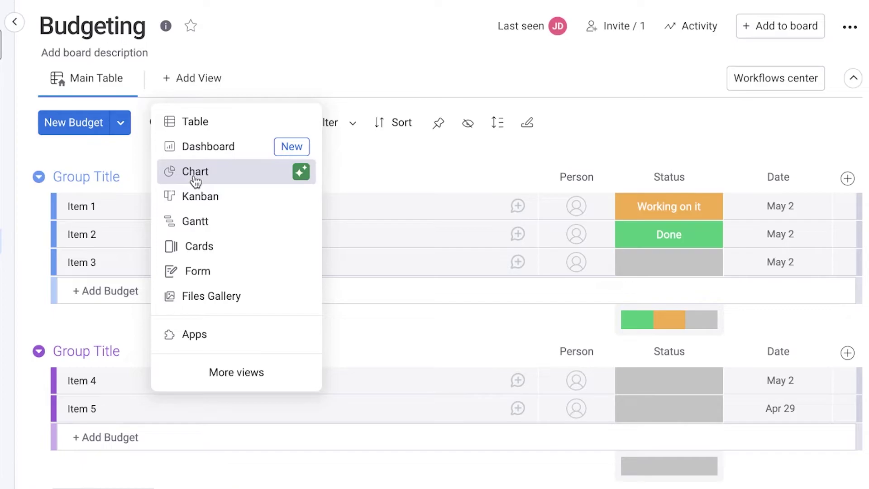
click(234, 333)
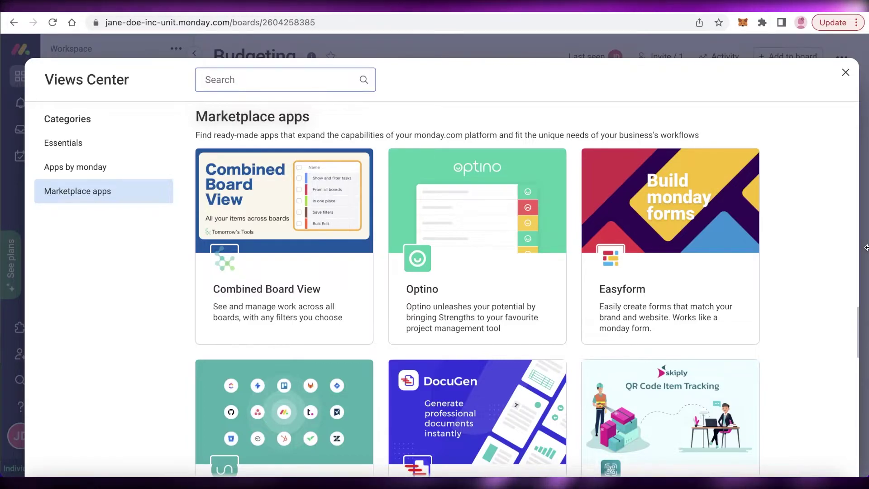
click(843, 73)
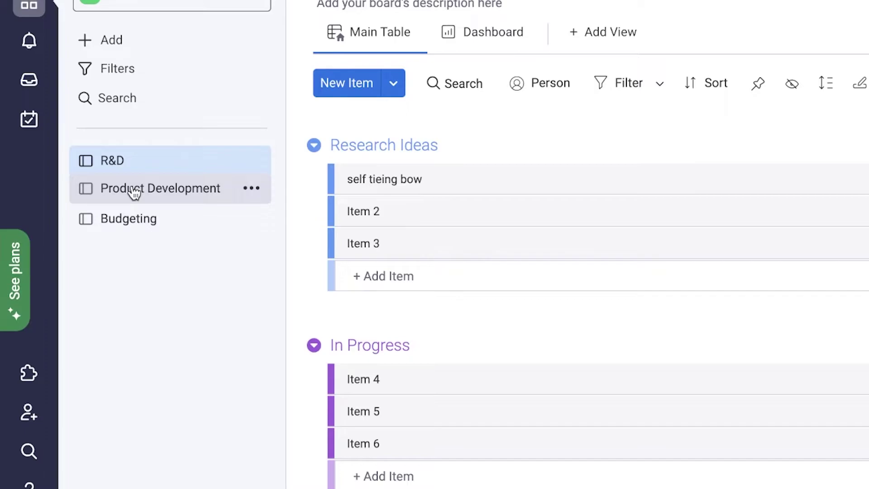
Stay in the Bowtie workspace, open Product Development, and glance at its Add to board options.
click(163, 25)
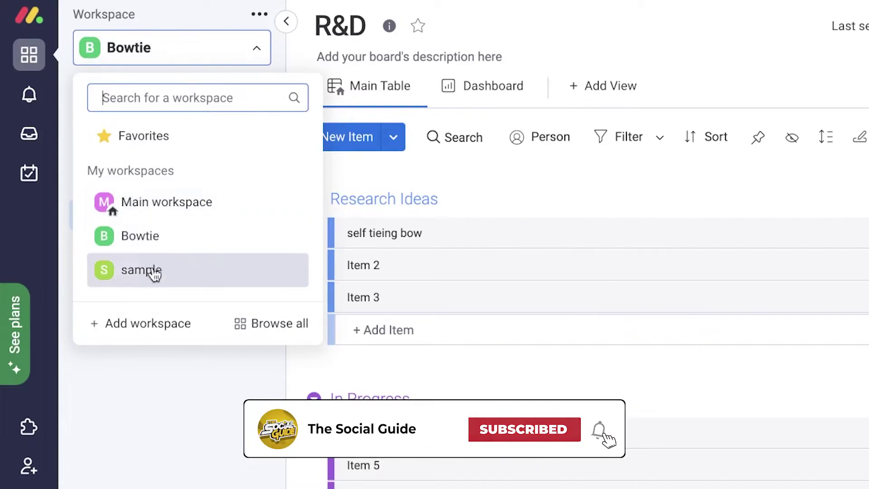
click(158, 395)
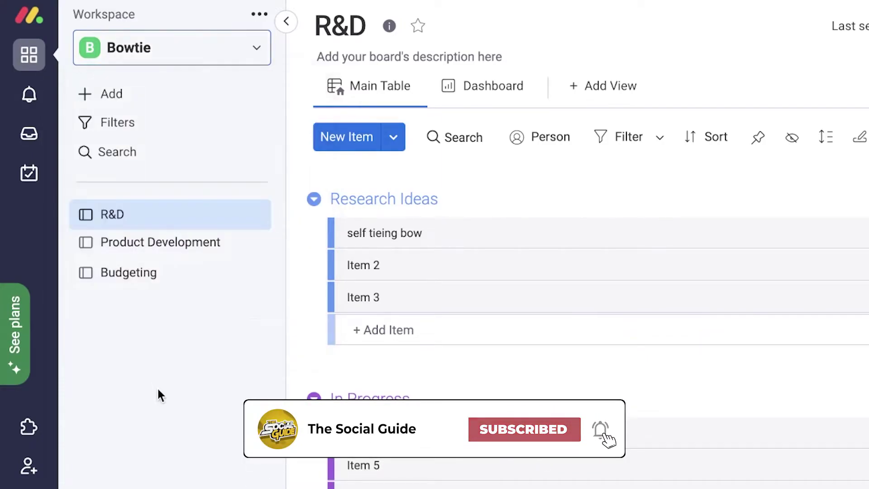
click(194, 241)
click(814, 27)
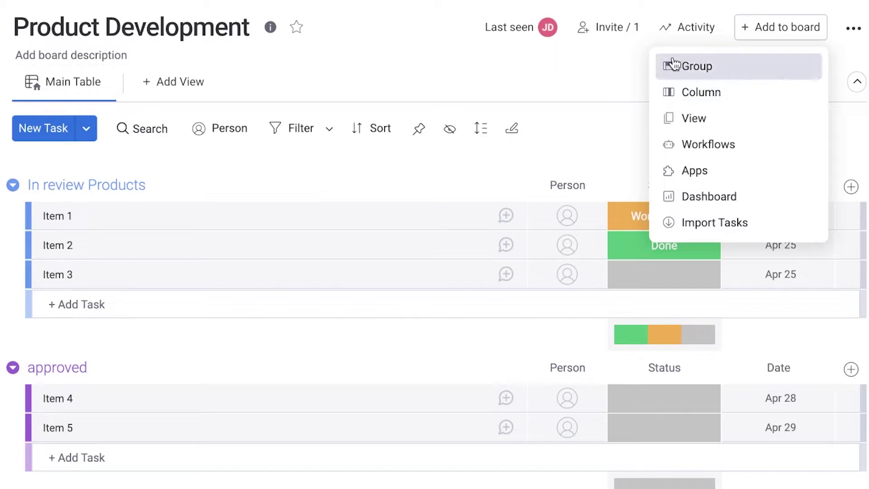
click(592, 127)
Scroll the Workflows center's Software Development, Project Management, CRM and All apps templates, then close it.
click(786, 83)
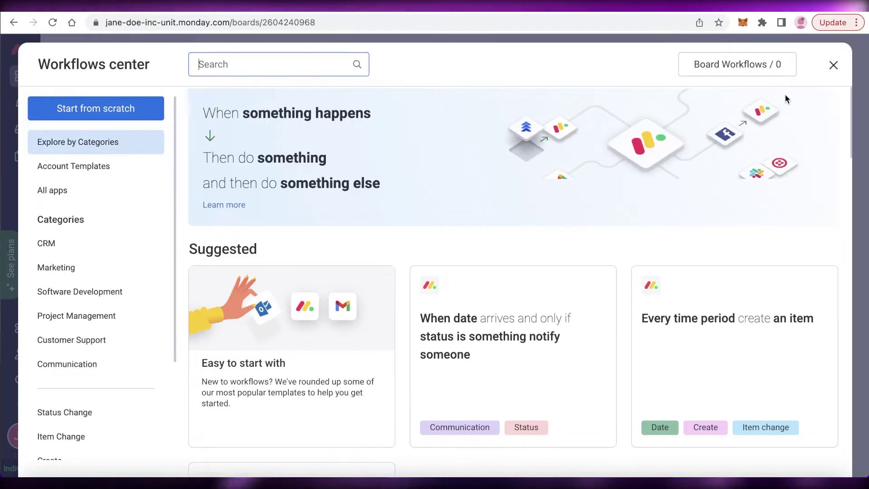
scroll(704, 213, down, 6)
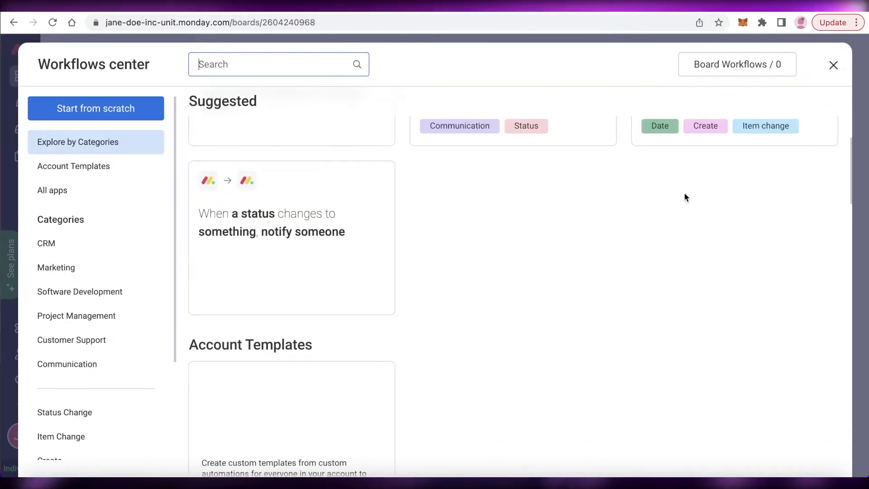
scroll(109, 208, down, 1)
scroll(104, 219, down, 2)
scroll(523, 237, down, 12)
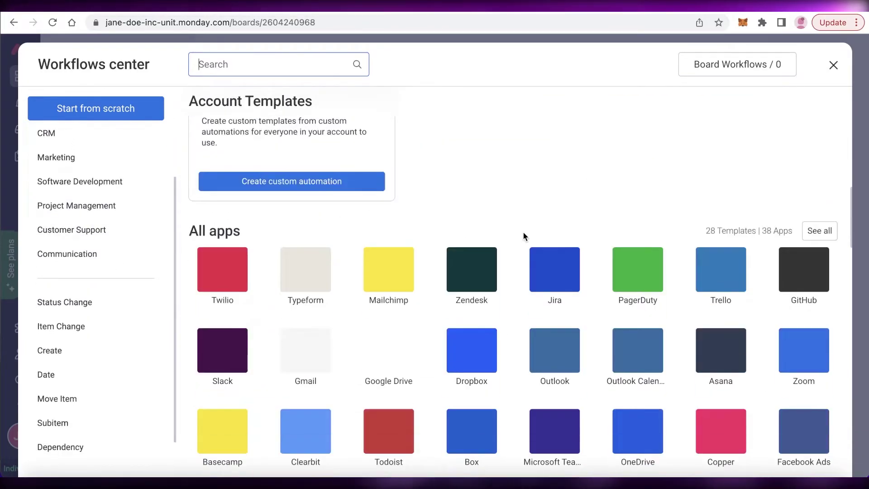
scroll(380, 228, down, 5)
scroll(601, 221, down, 4)
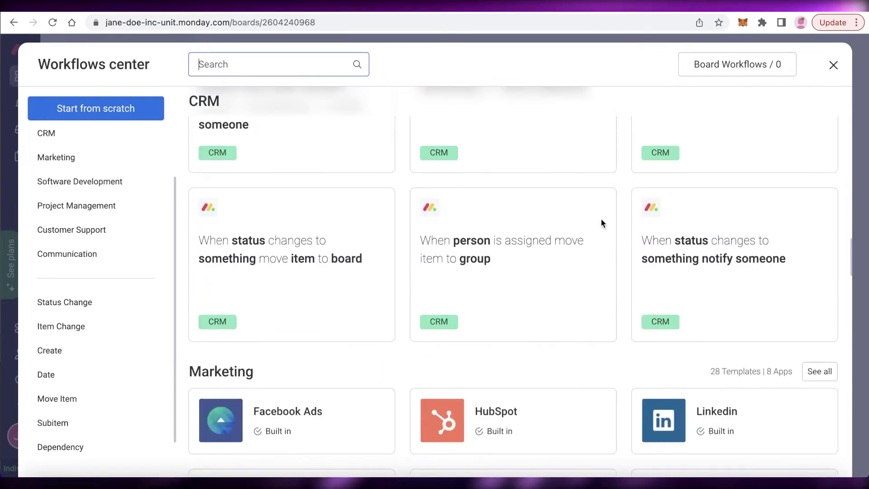
scroll(726, 207, up, 4)
mouse_move(751, 170)
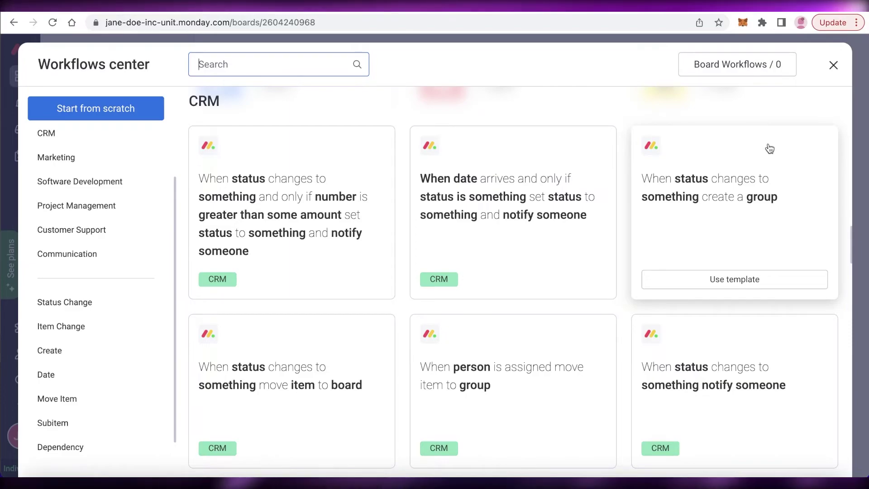
scroll(652, 222, down, 3)
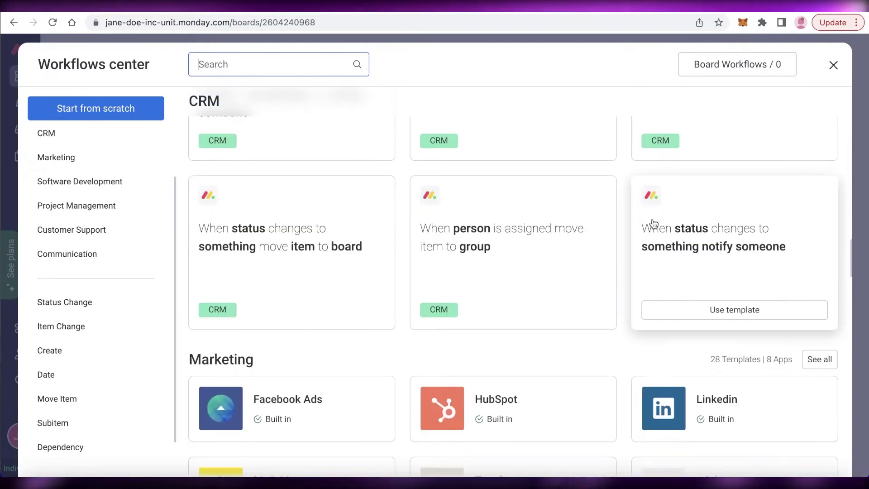
scroll(647, 224, down, 5)
scroll(647, 226, down, 5)
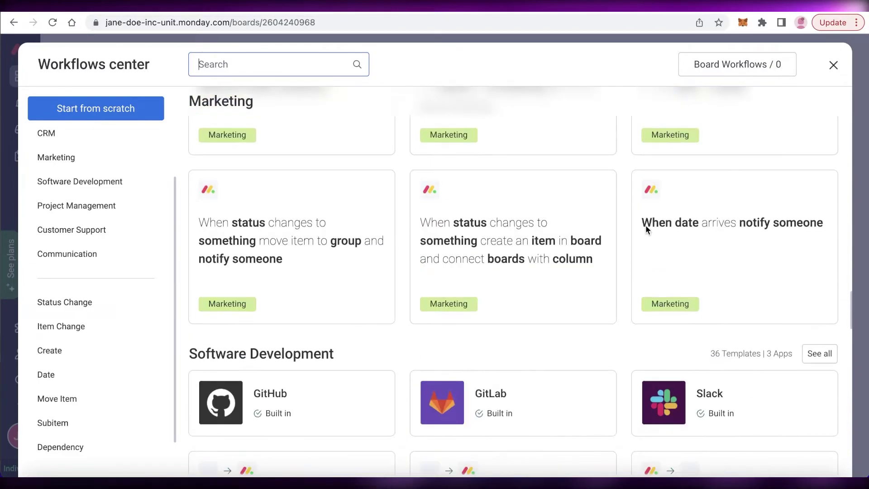
scroll(372, 229, down, 3)
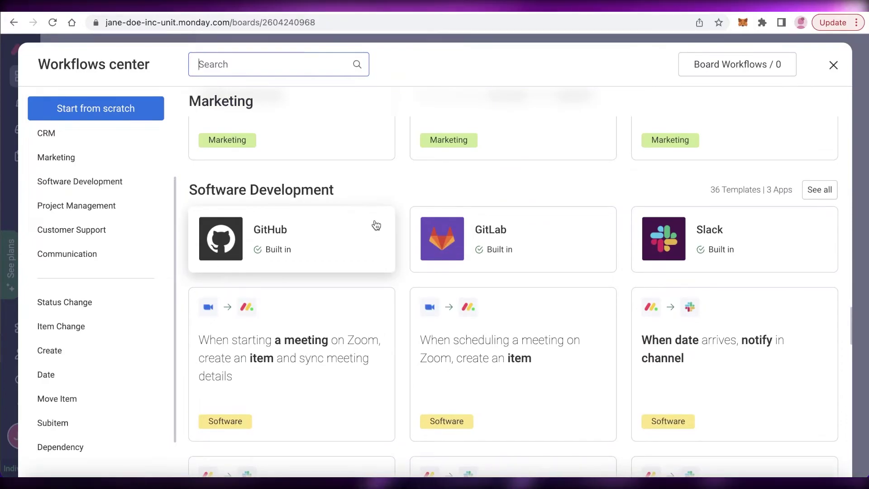
scroll(376, 225, down, 6)
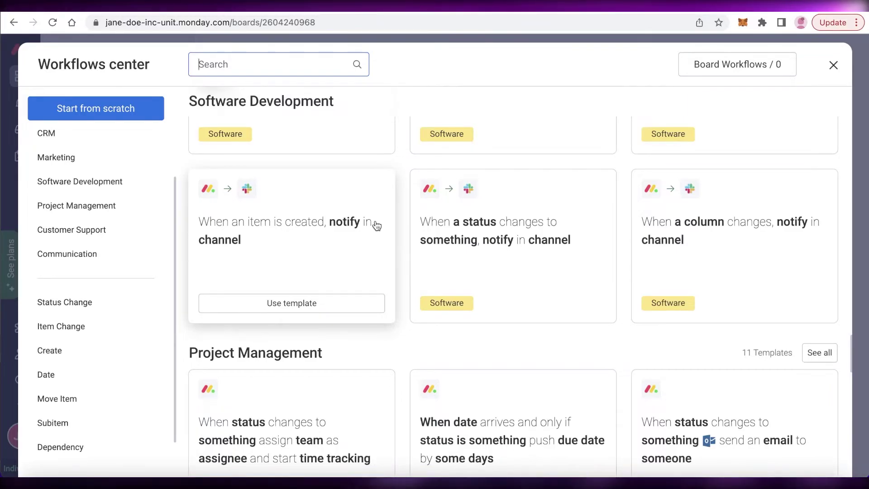
scroll(472, 209, down, 9)
scroll(472, 209, up, 9)
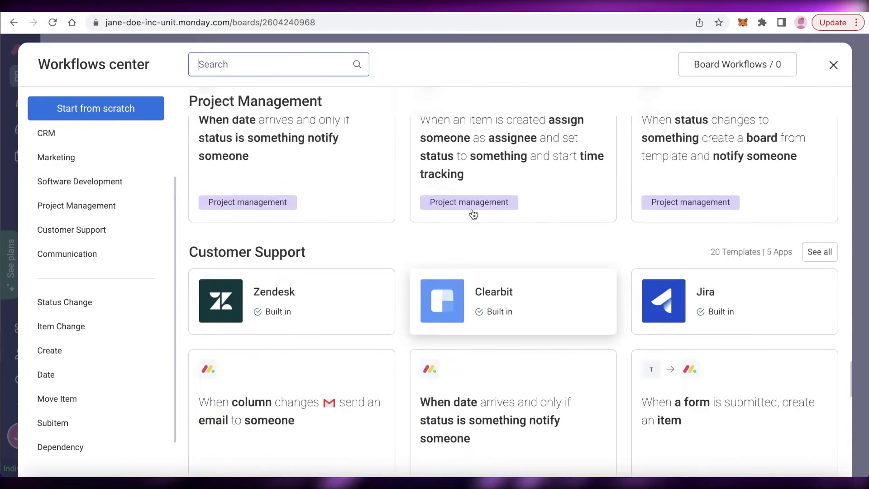
scroll(787, 163, up, 15)
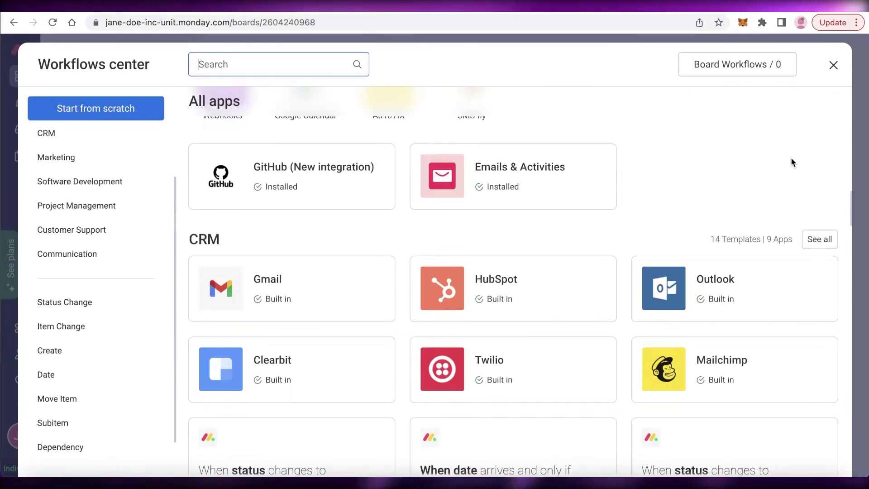
scroll(785, 162, up, 3)
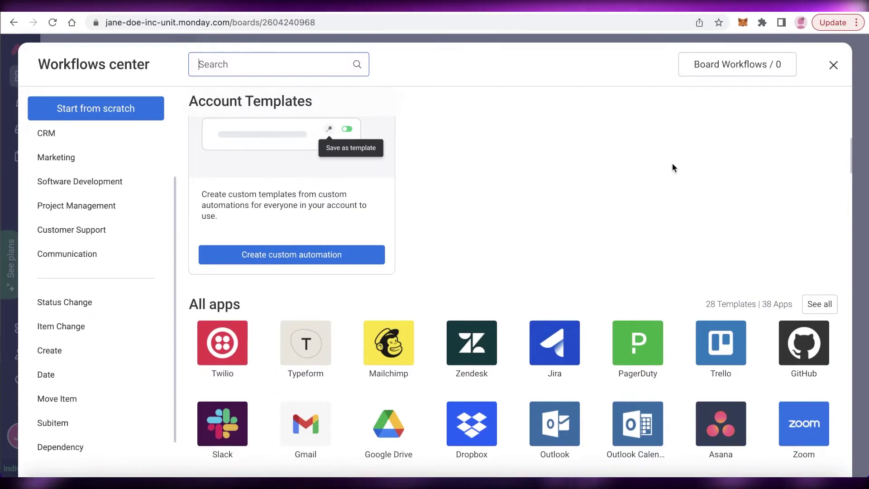
click(833, 66)
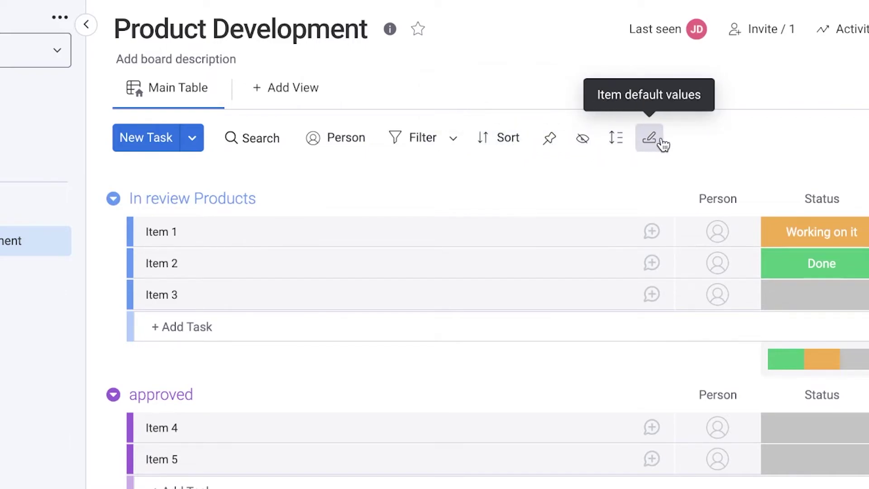
Show the New group of Tasks and Import Tasks options beside the New Task button.
click(193, 138)
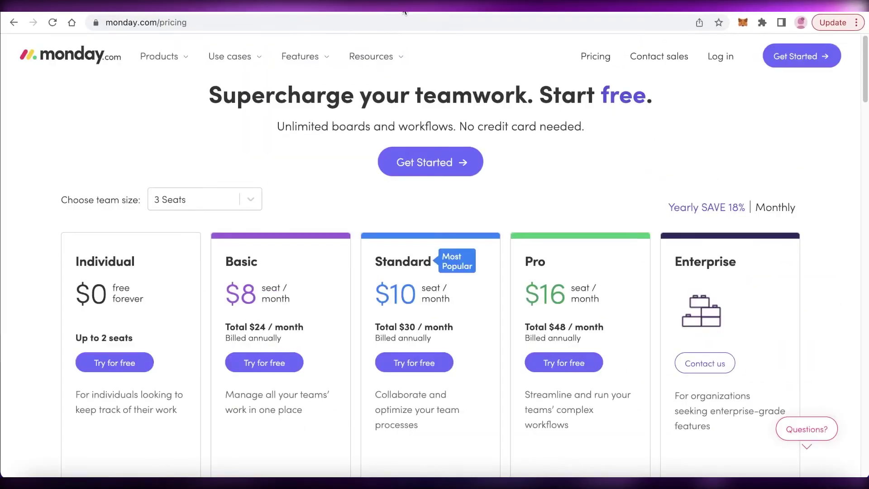
scroll(278, 178, down, 3)
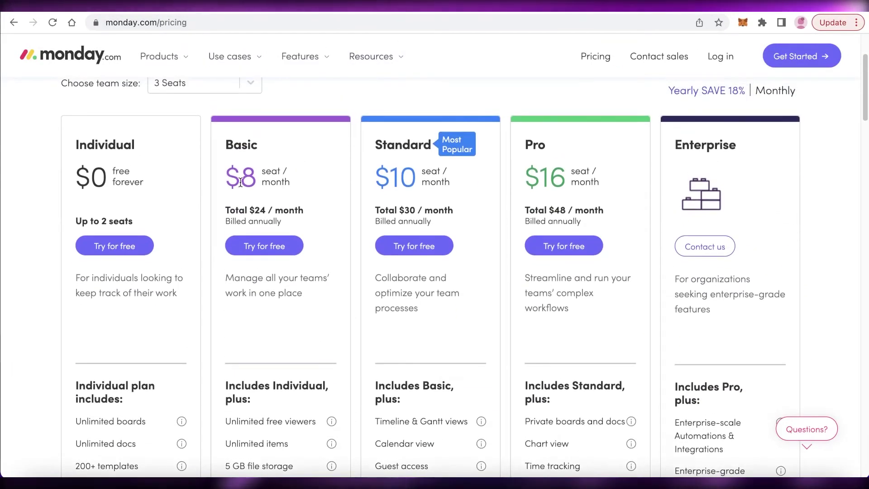
scroll(149, 175, down, 2)
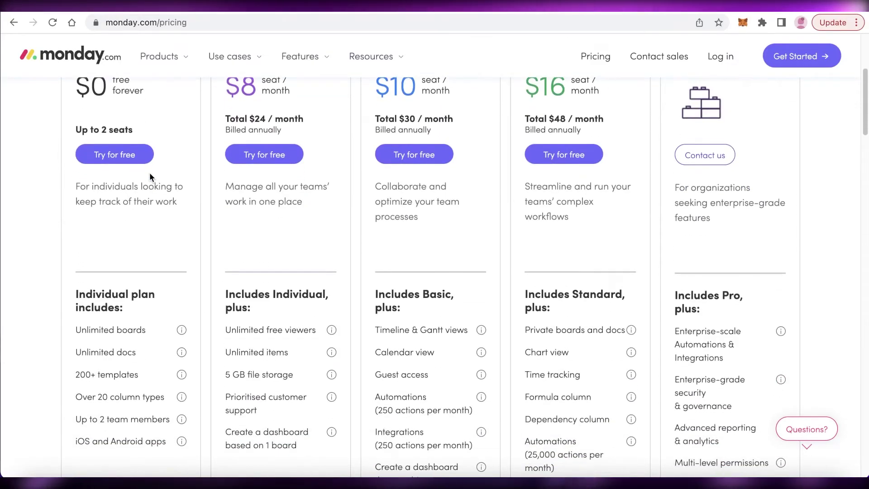
scroll(150, 174, up, 1)
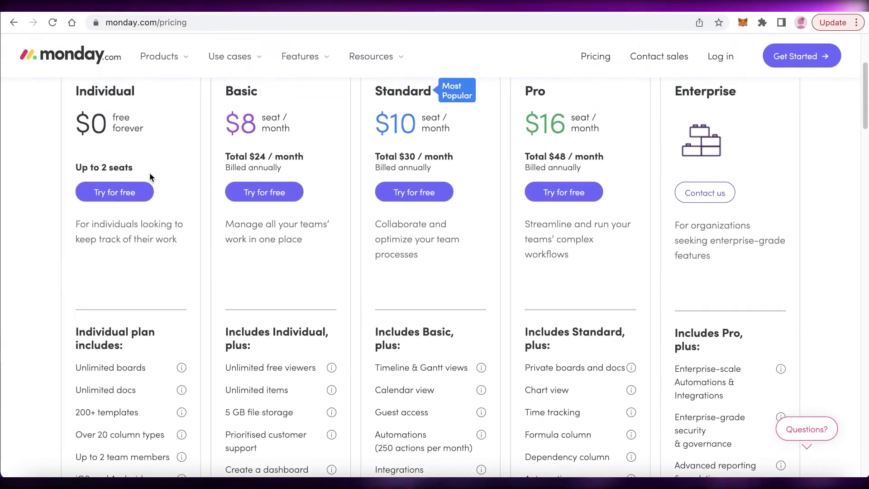
scroll(148, 178, down, 1)
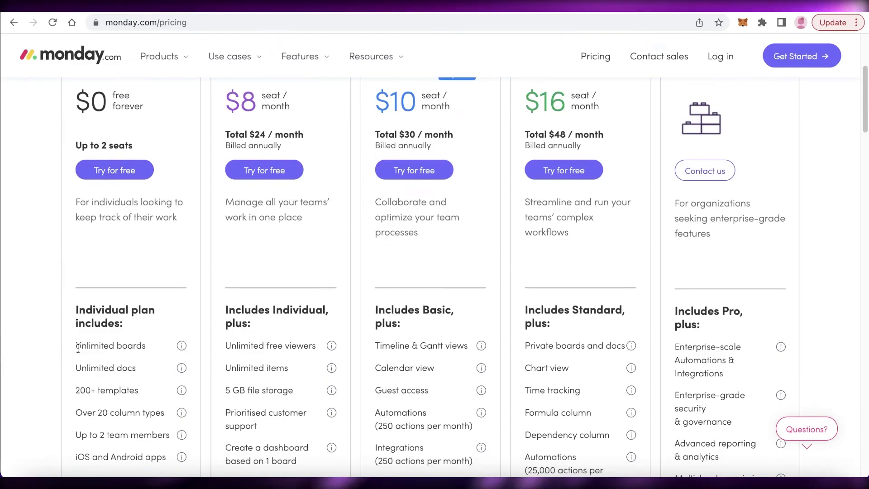
scroll(145, 321, up, 6)
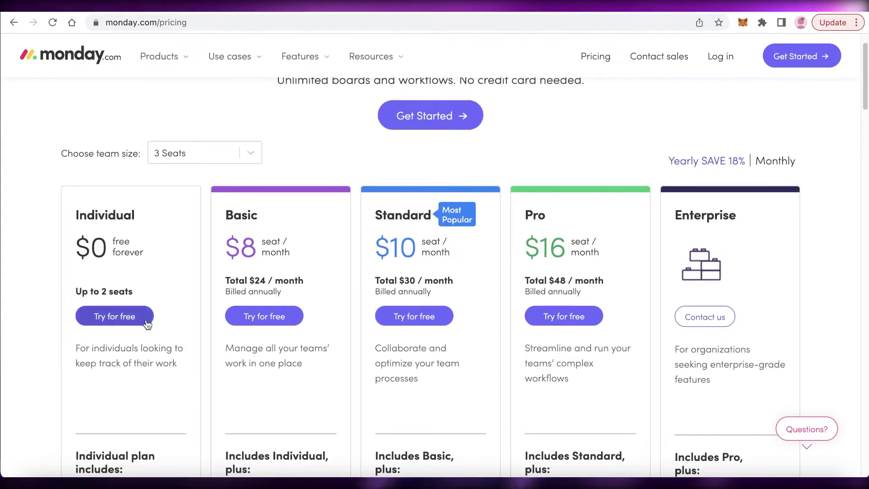
scroll(147, 322, down, 7)
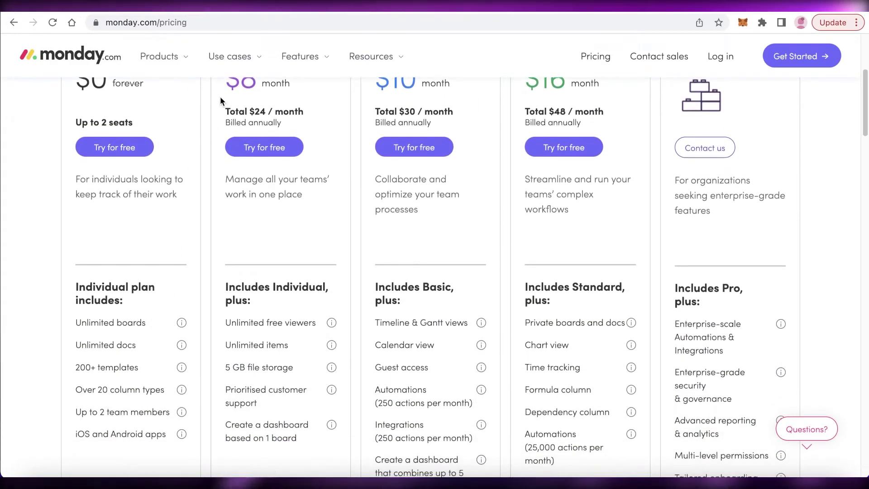
scroll(126, 155, up, 1)
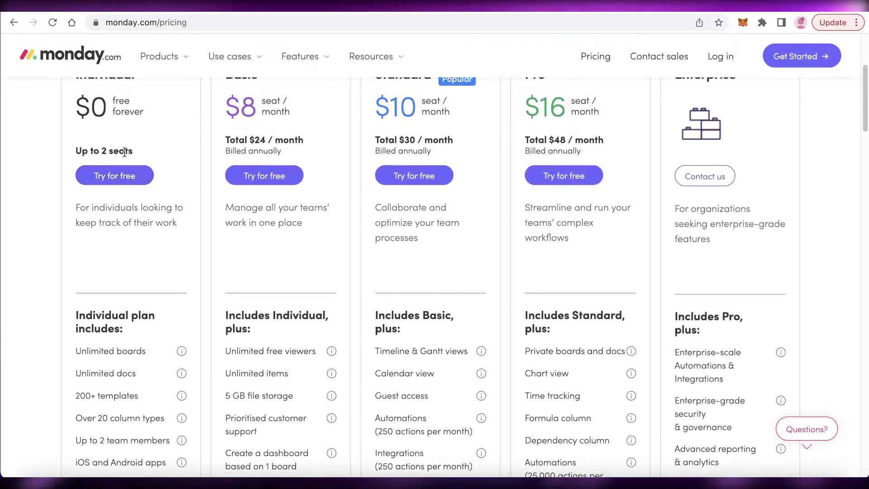
scroll(233, 155, up, 1)
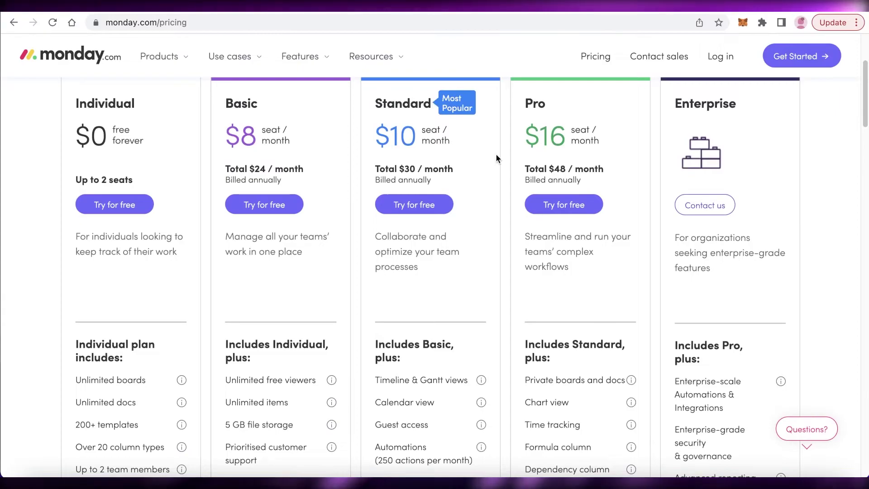
scroll(497, 158, down, 1)
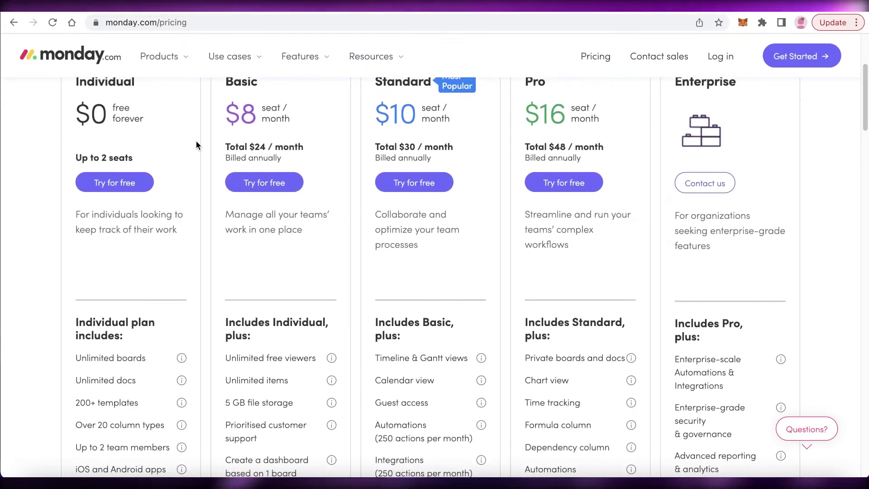
scroll(196, 143, down, 5)
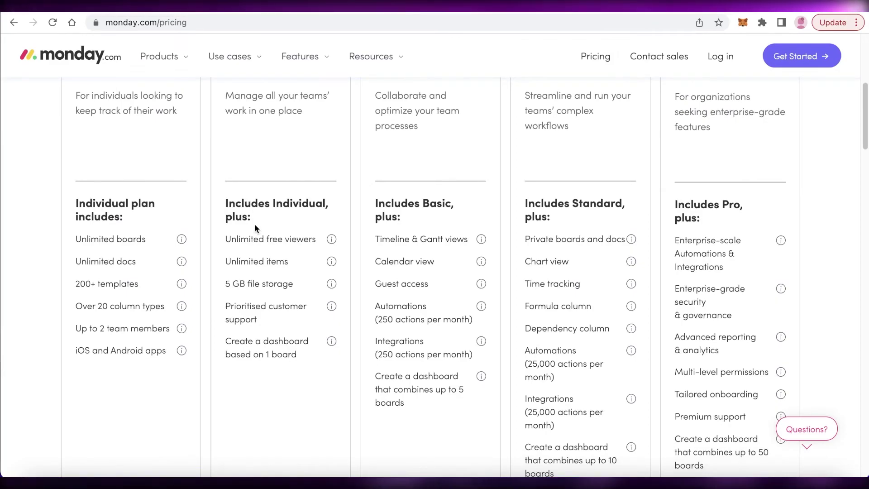
scroll(254, 226, up, 7)
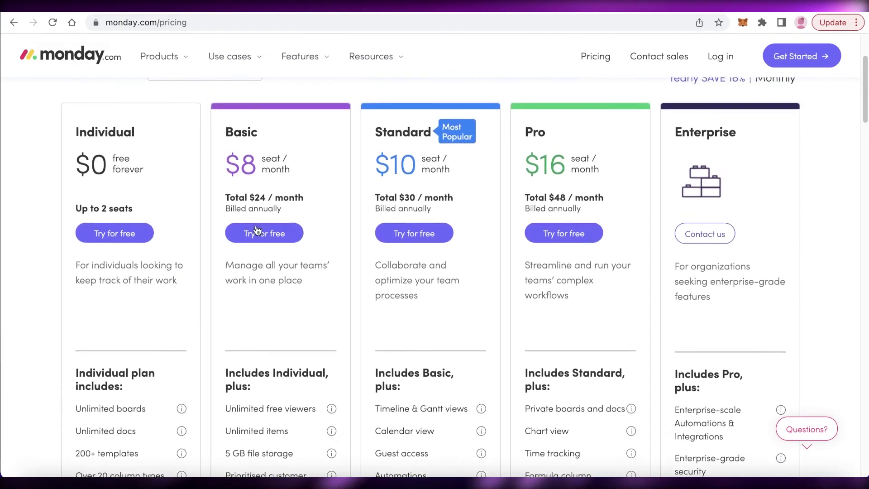
scroll(257, 231, down, 5)
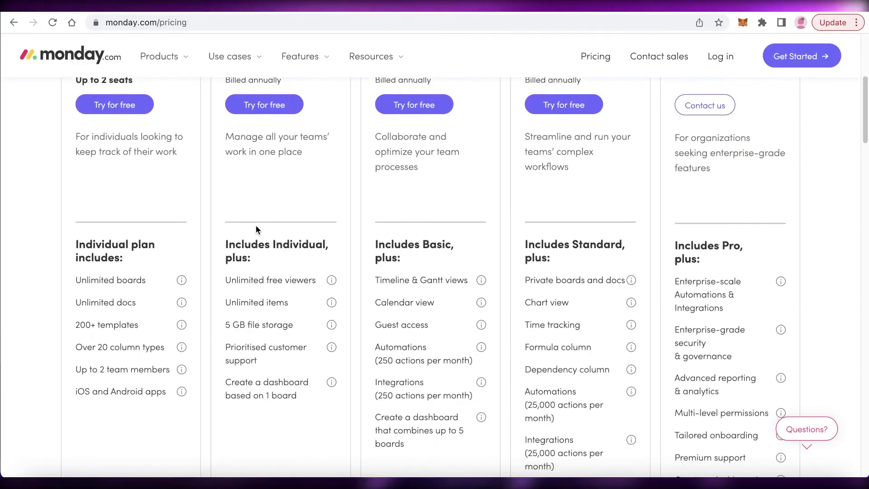
scroll(257, 231, up, 3)
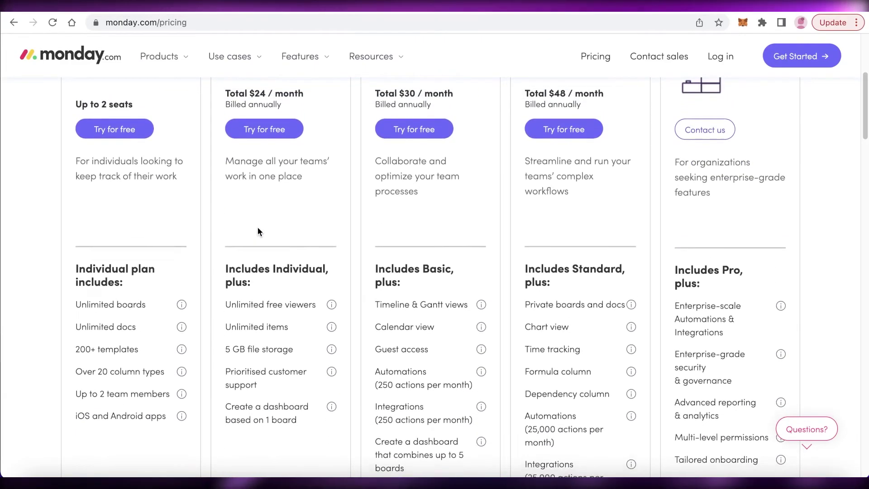
scroll(301, 230, up, 1)
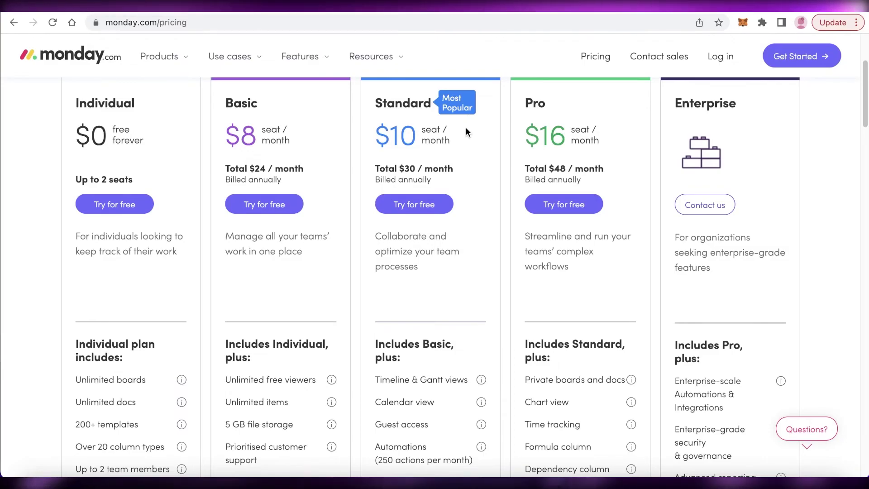
scroll(452, 131, down, 2)
scroll(408, 134, up, 3)
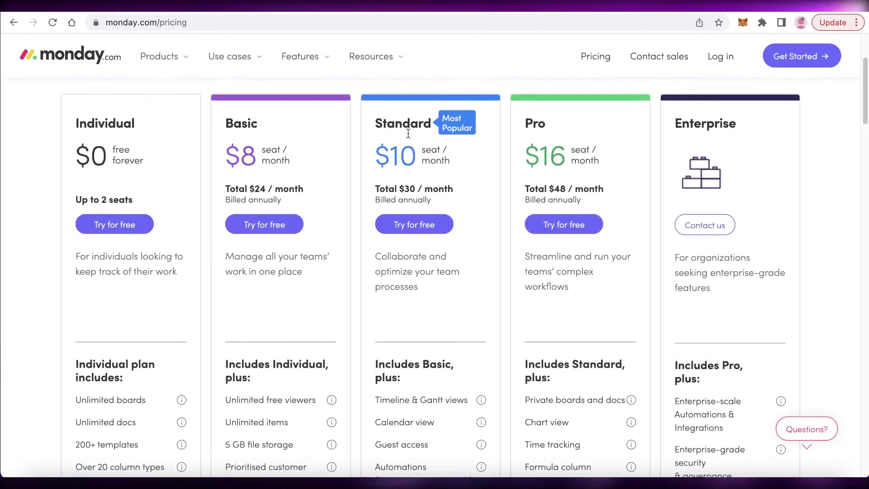
scroll(409, 135, down, 3)
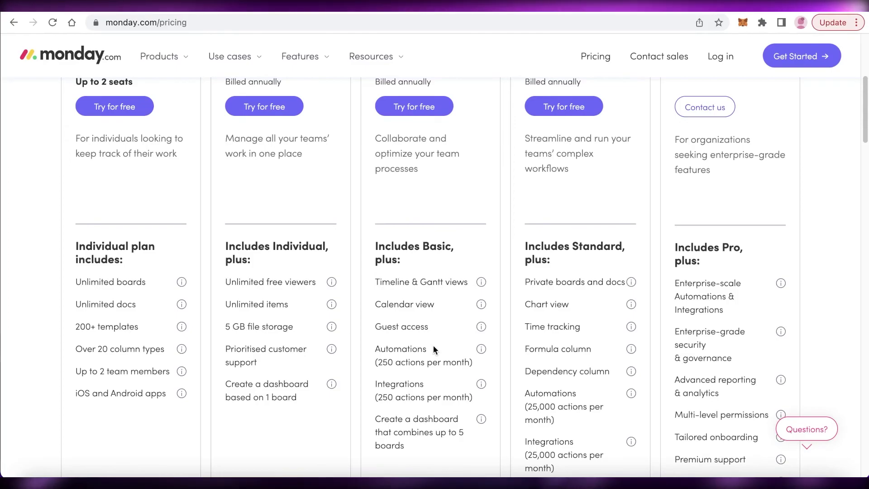
scroll(437, 348, up, 2)
scroll(541, 252, up, 4)
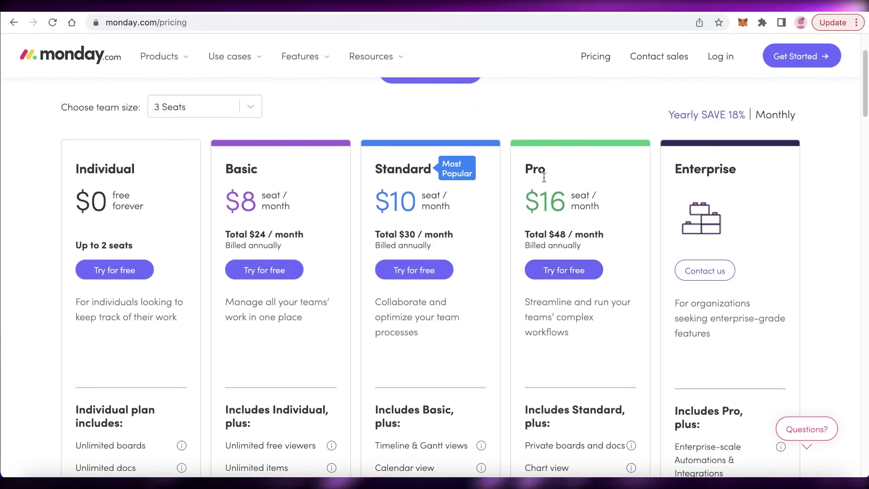
scroll(544, 178, down, 4)
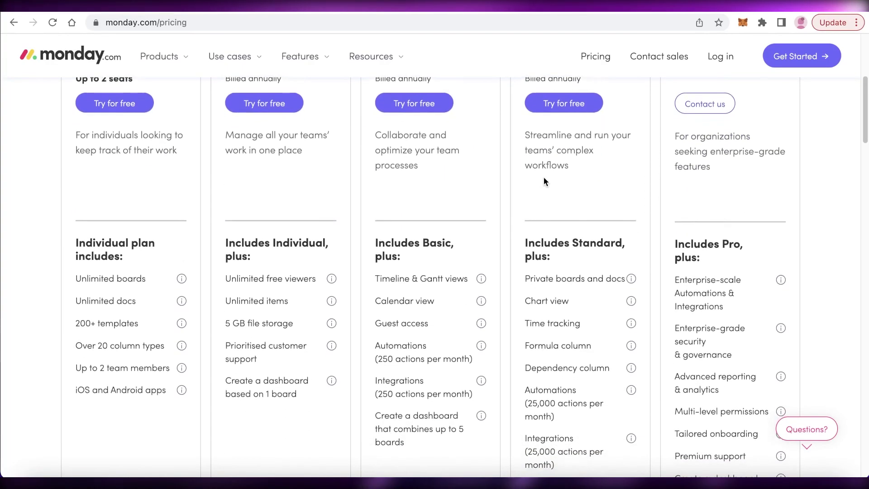
scroll(544, 180, down, 4)
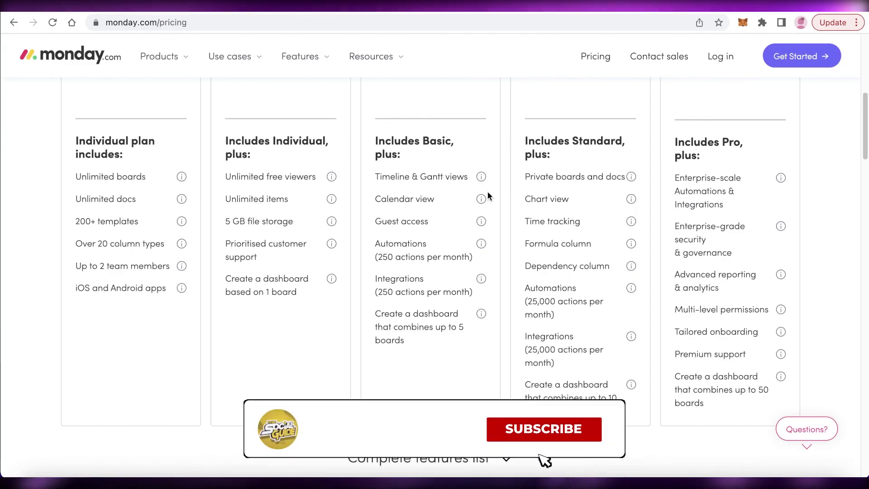
scroll(486, 191, down, 1)
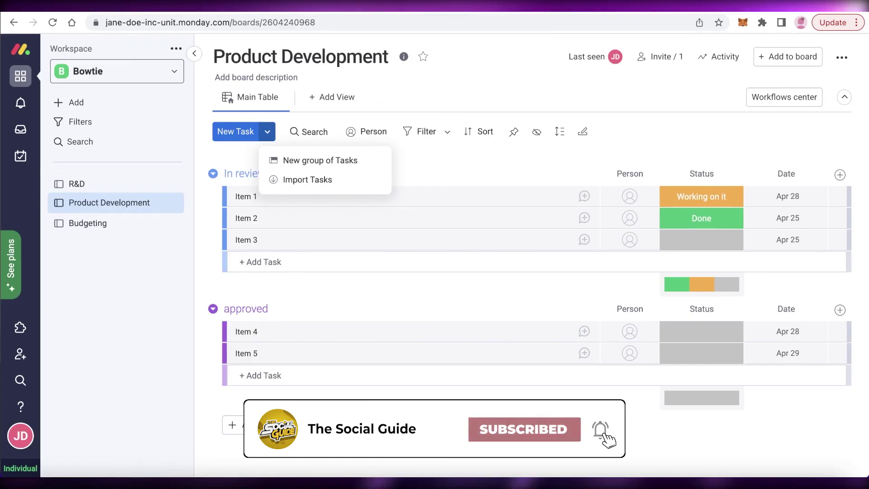
Open the R&D board from the Bowtie workspace sidebar.
click(131, 185)
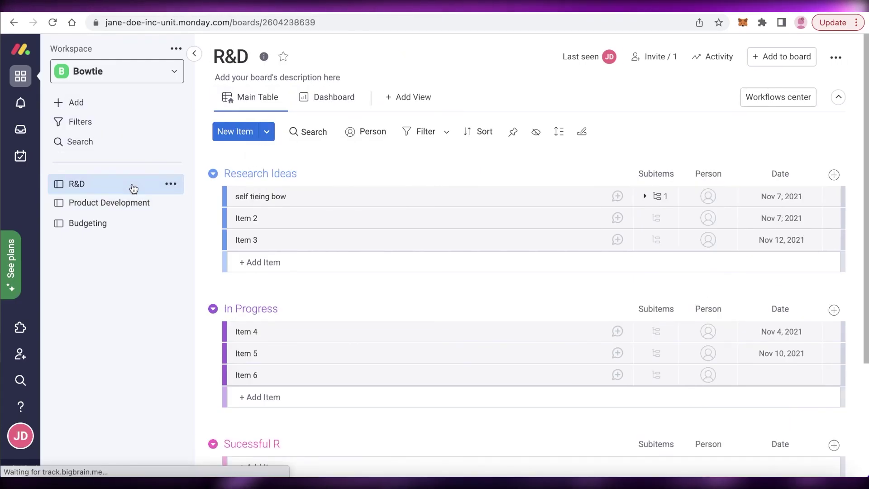